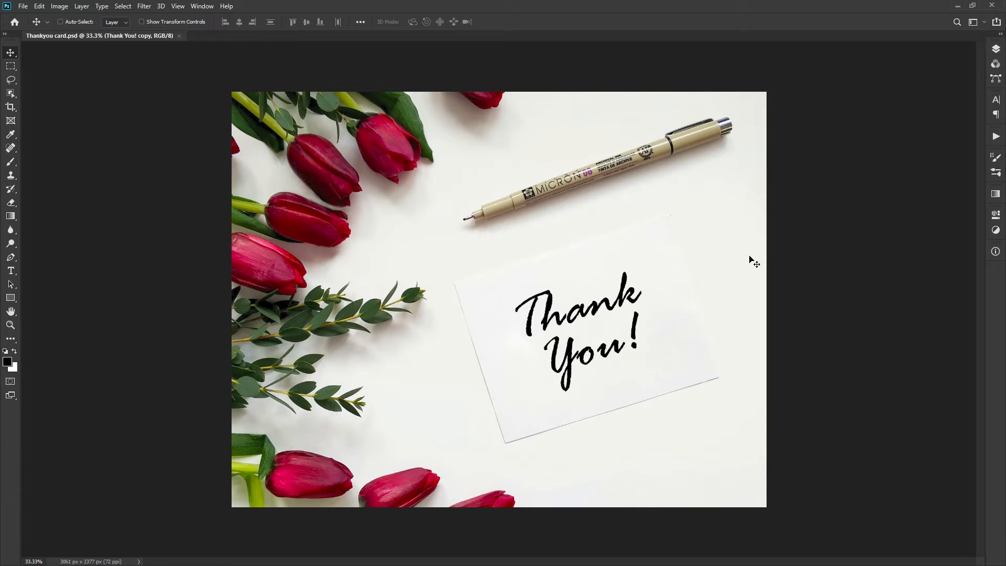
# Load the saved "Thank you!" channel as a selection around the lettering on the card
pyautogui.click(994, 67)
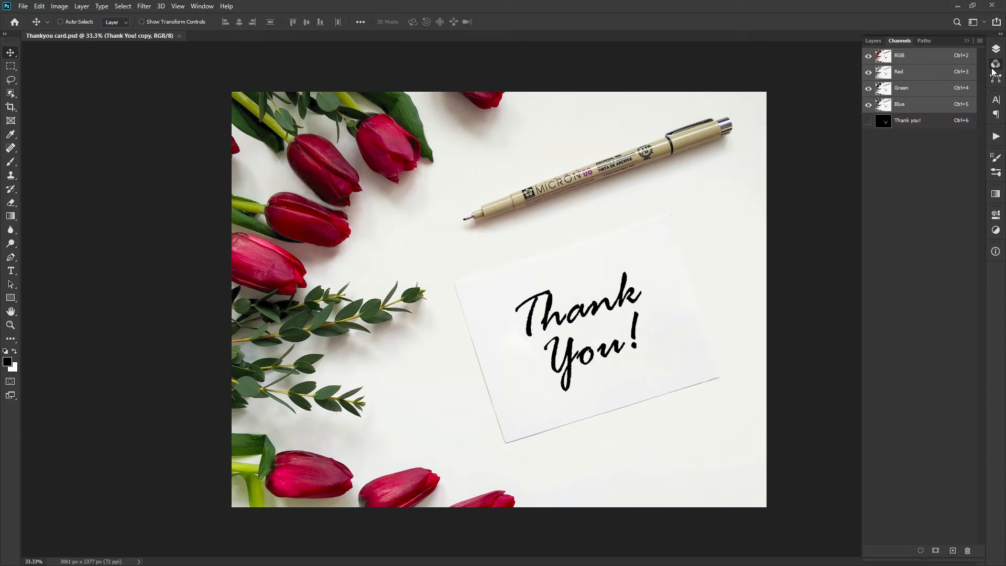
pyautogui.keyDown('ctrl'); pyautogui.click(887, 125); pyautogui.keyUp('ctrl')
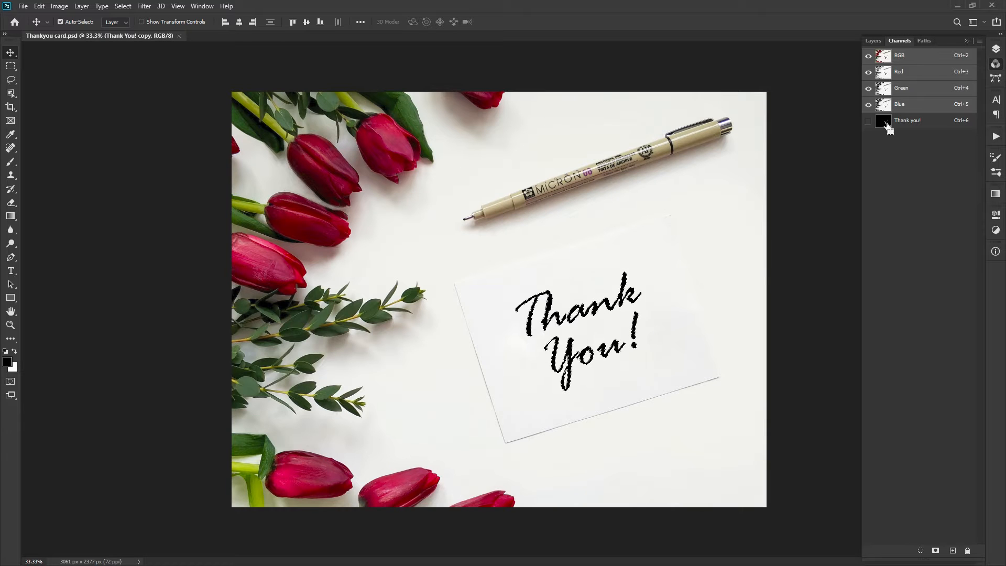
pyautogui.click(996, 65)
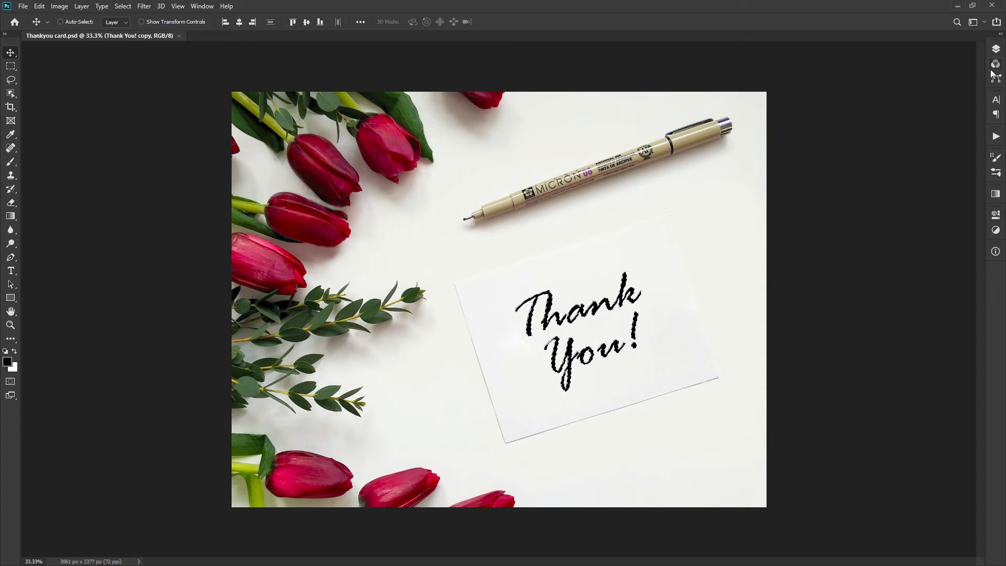
# Expand the lettering selection by 15 pixels and check its shape in Quick Mask mode
pyautogui.click(123, 7)
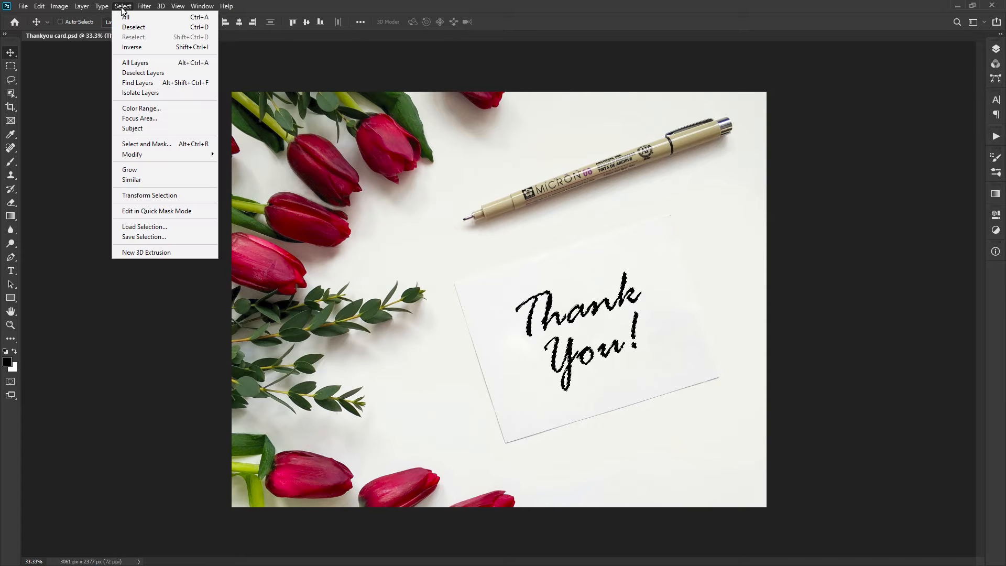
pyautogui.moveTo(153, 155)
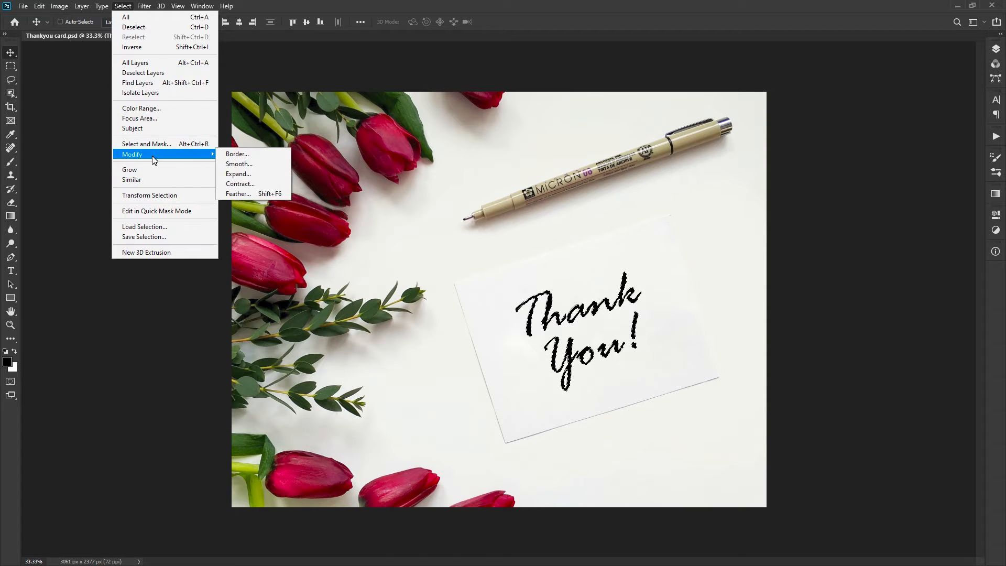
pyautogui.click(244, 176)
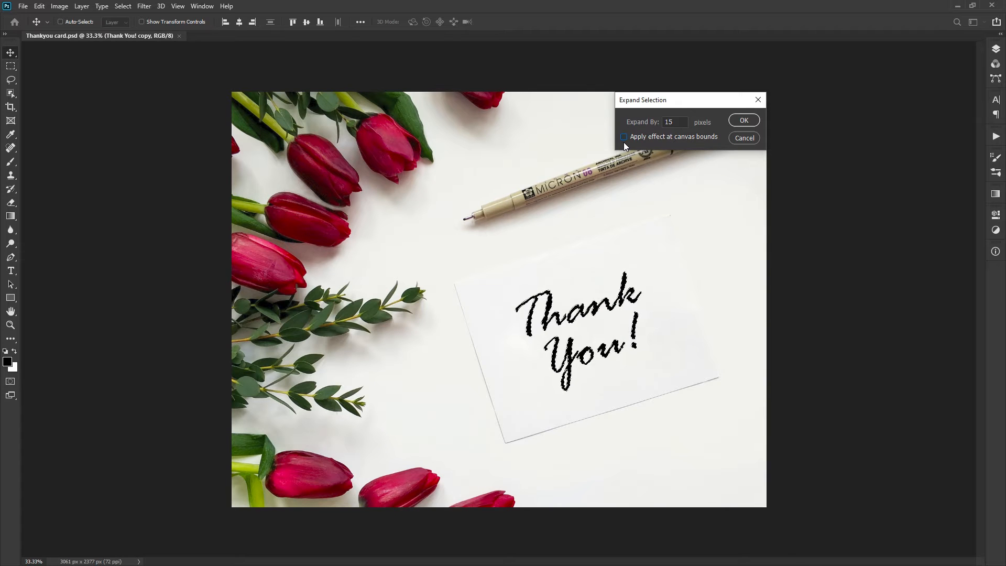
pyautogui.click(736, 122)
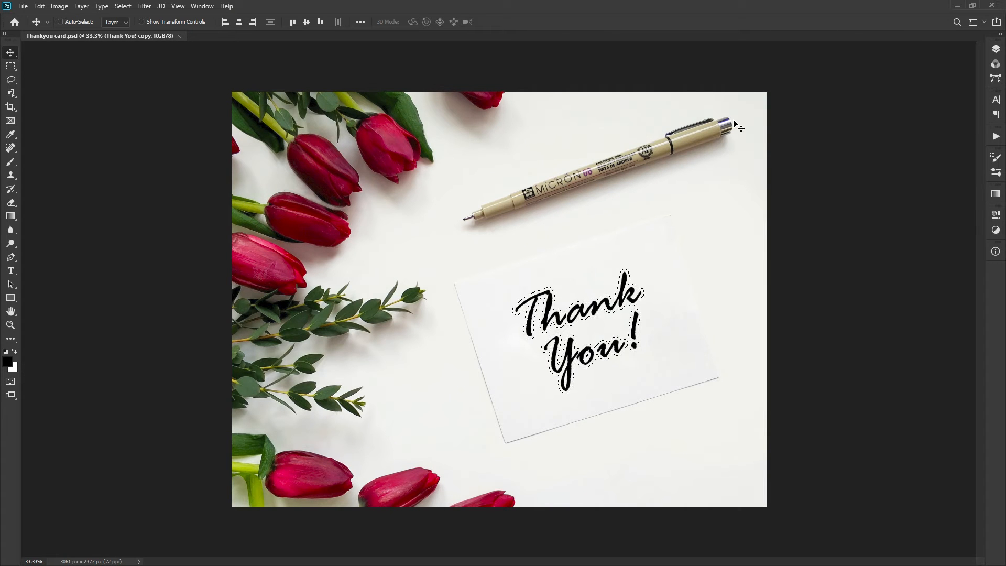
pyautogui.press('q')
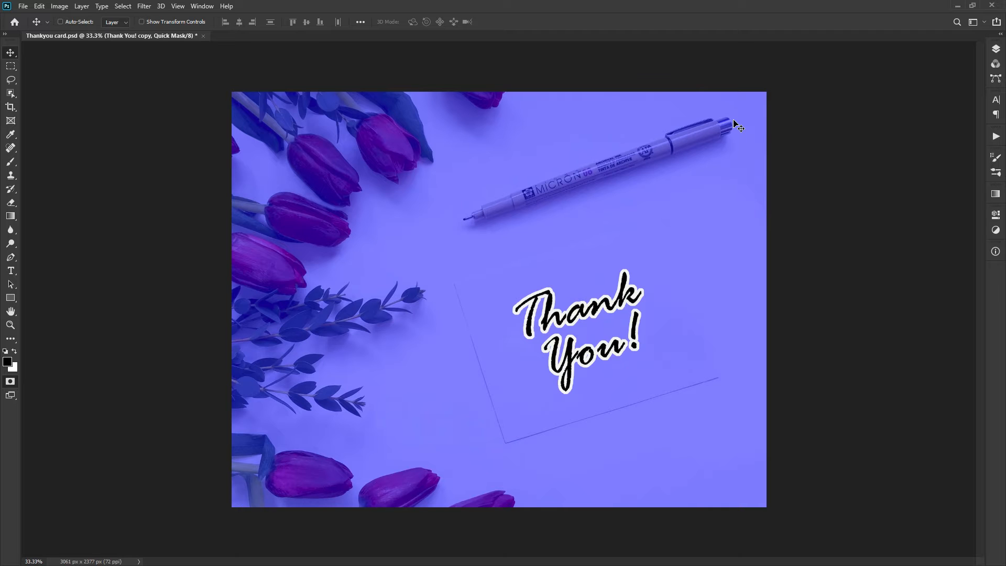
pyautogui.press('q')
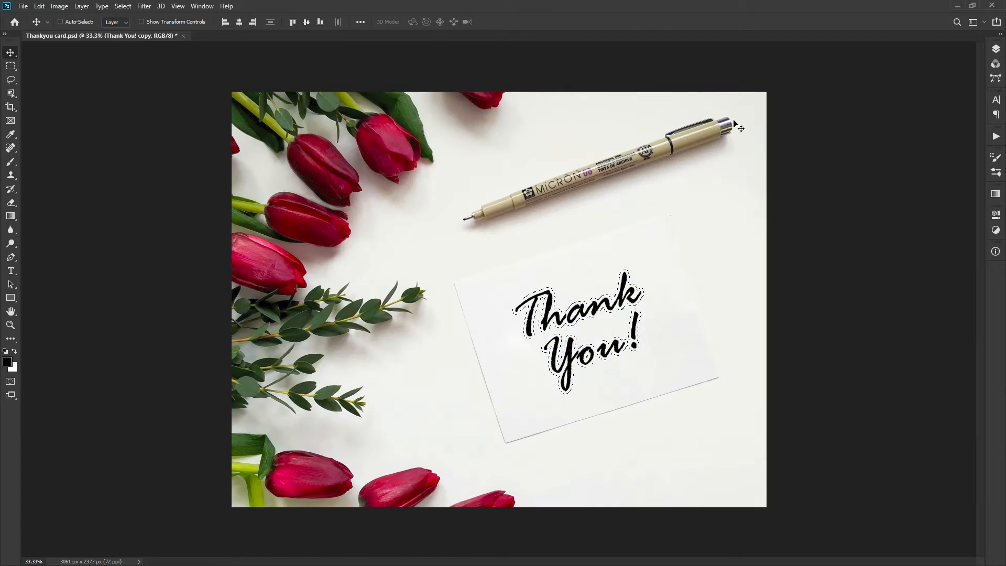
# Smooth the expanded selection with a sample radius of 5 pixels and check it in Quick Mask mode
pyautogui.click(123, 5)
pyautogui.moveTo(151, 156)
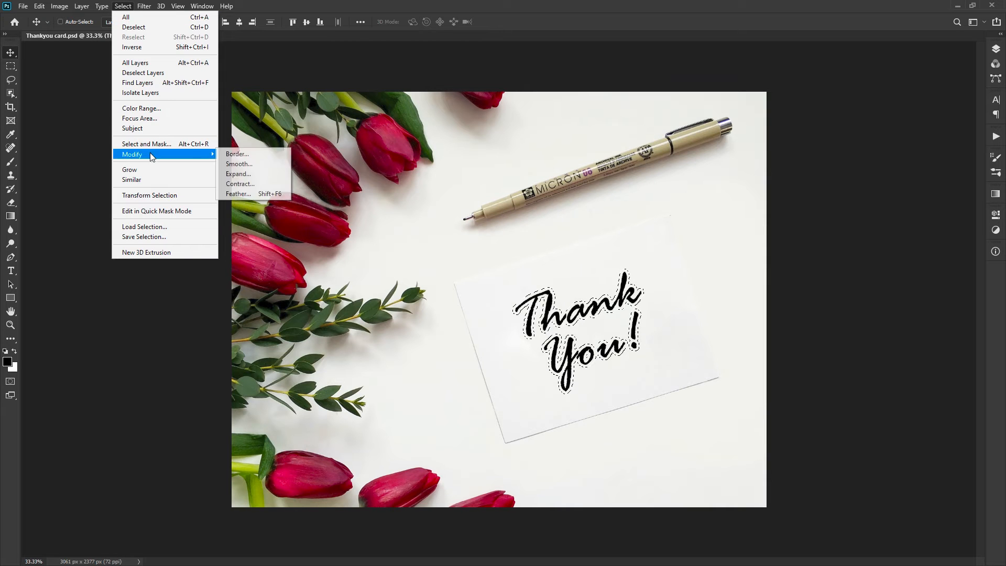
pyautogui.click(236, 163)
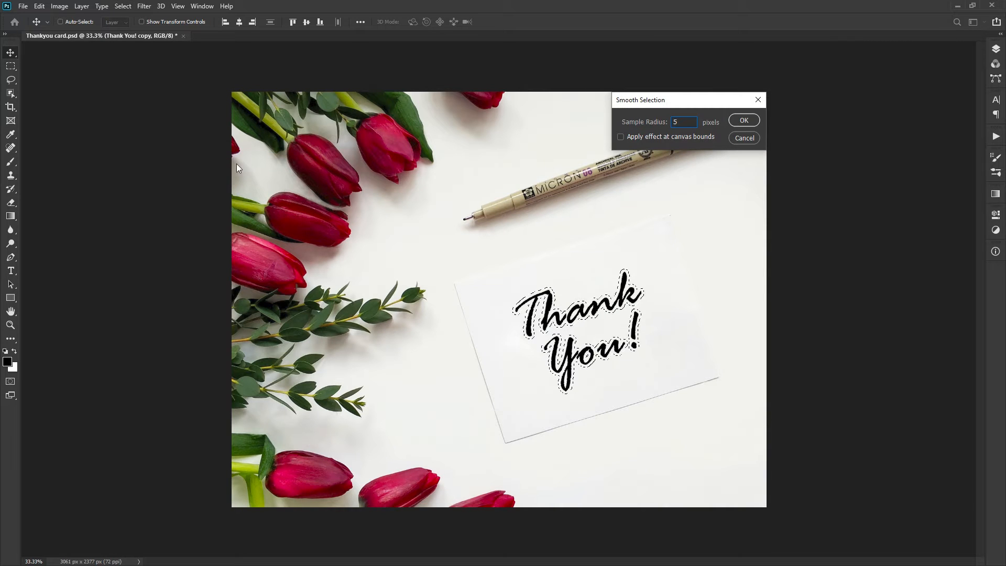
pyautogui.click(736, 123)
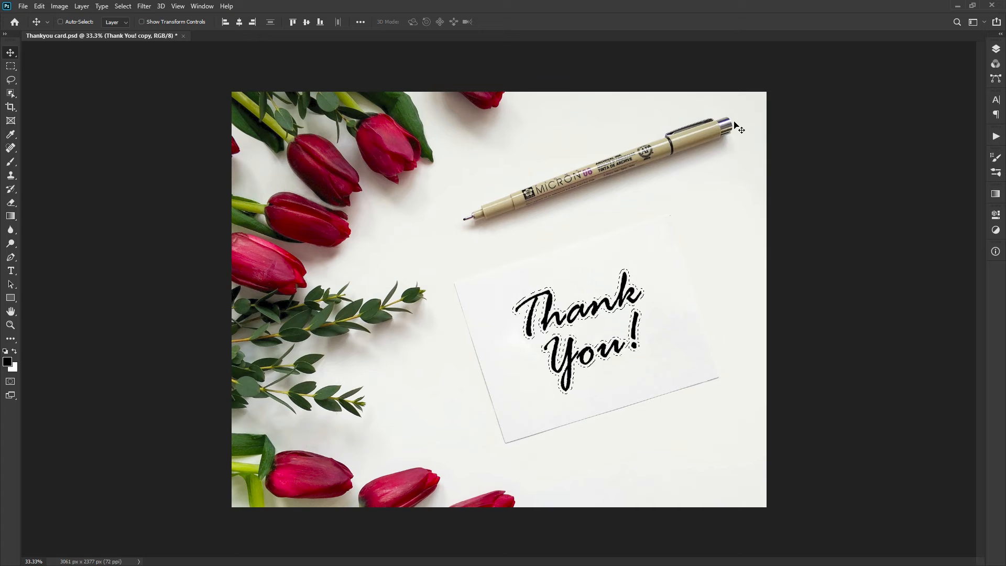
pyautogui.press('q')
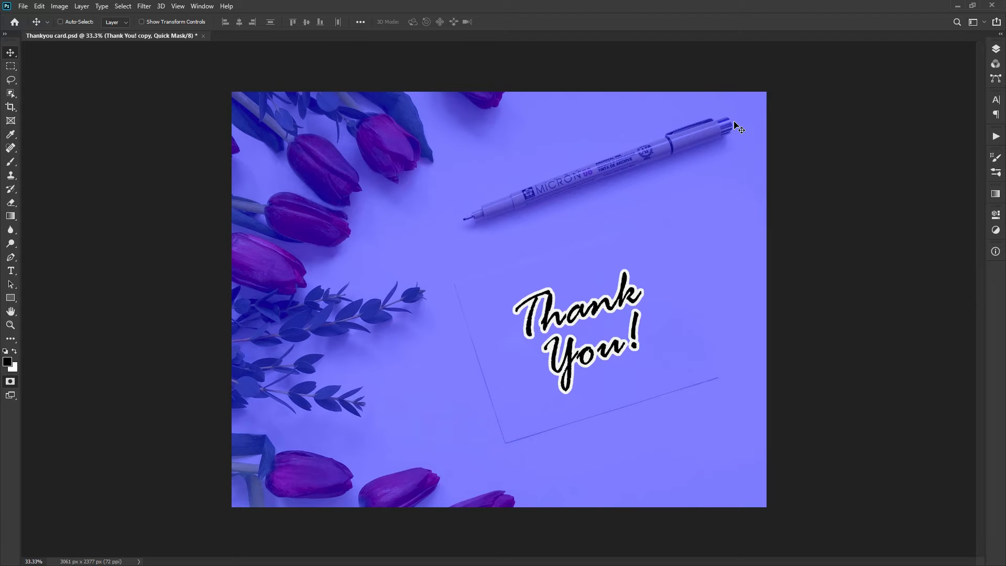
pyautogui.press('q')
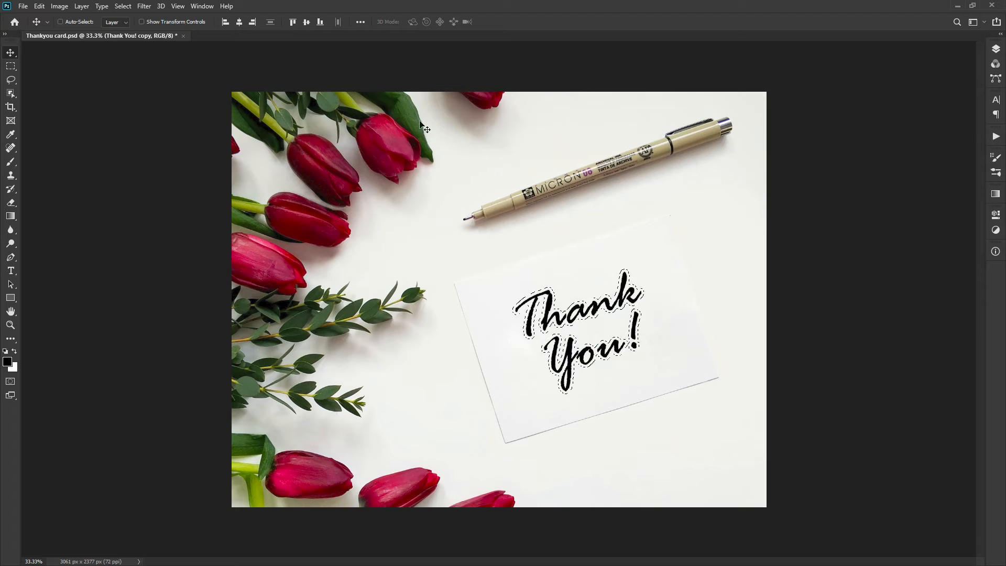
# Save the selection as a new channel named "outline"
pyautogui.click(123, 6)
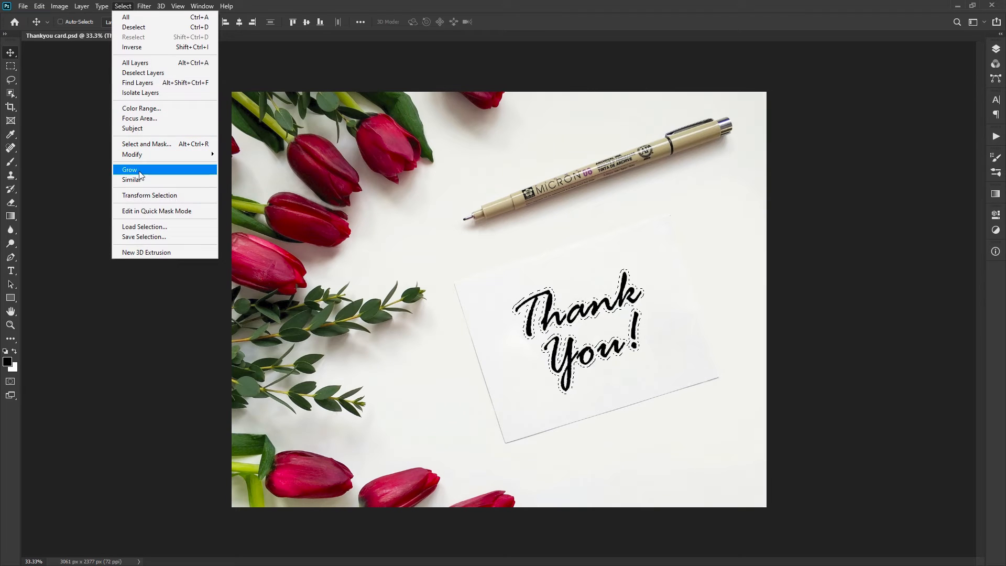
pyautogui.click(144, 237)
pyautogui.write('outline')
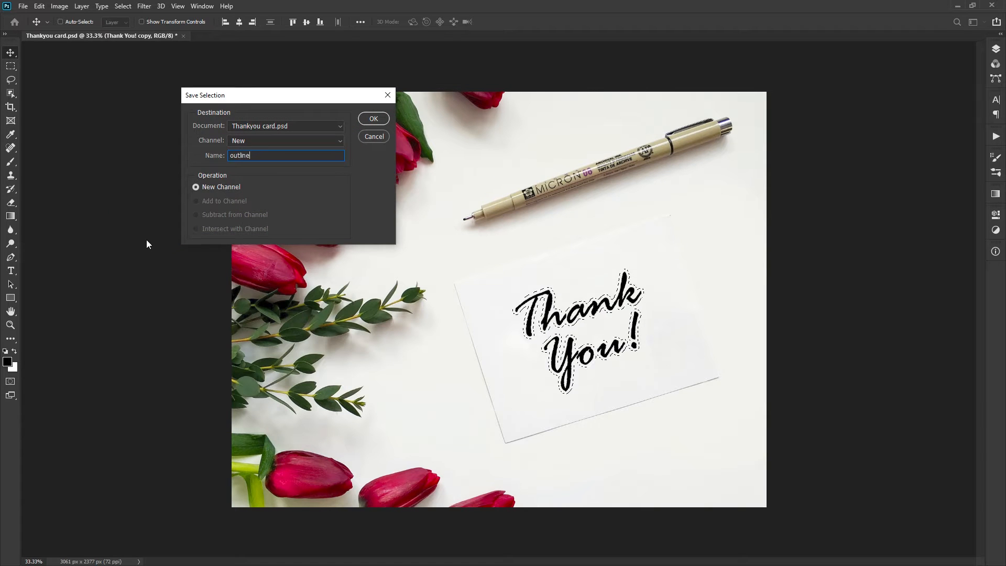
pyautogui.click(372, 120)
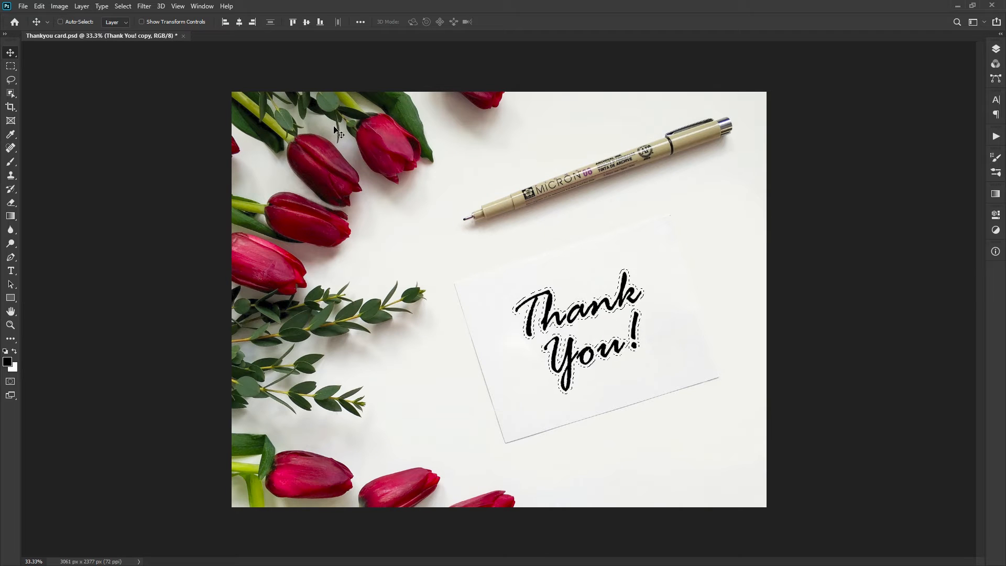
# Try filling the whole outline selection with light red ff8484 at 100% opacity in Normal mode, and undo the fill
pyautogui.click(40, 7)
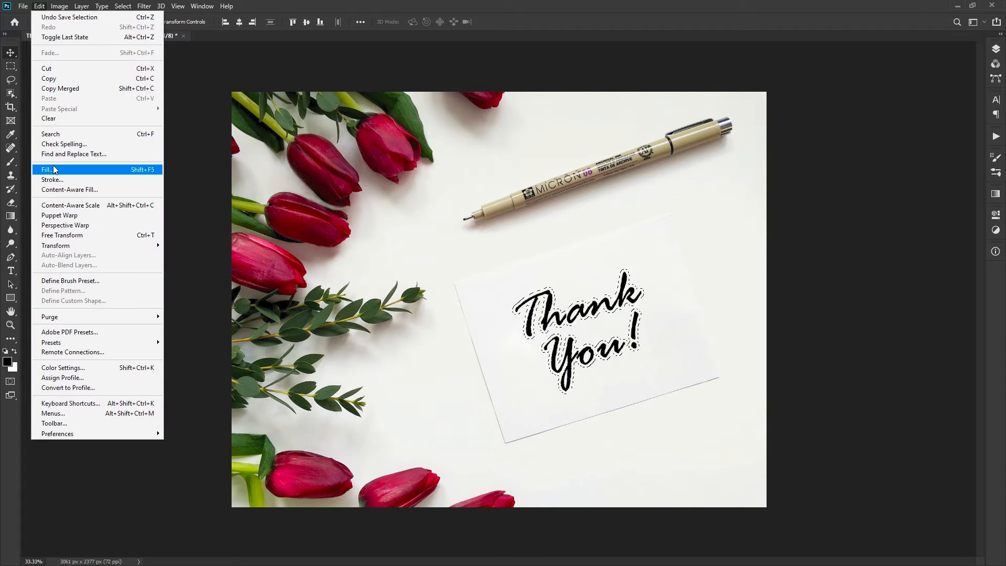
pyautogui.click(54, 170)
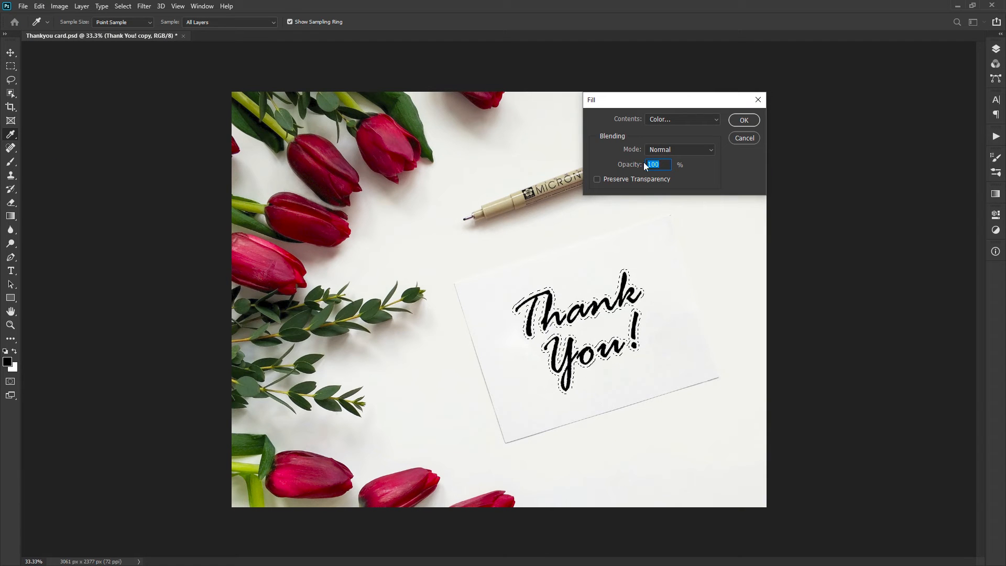
pyautogui.click(668, 120)
pyautogui.click(662, 149)
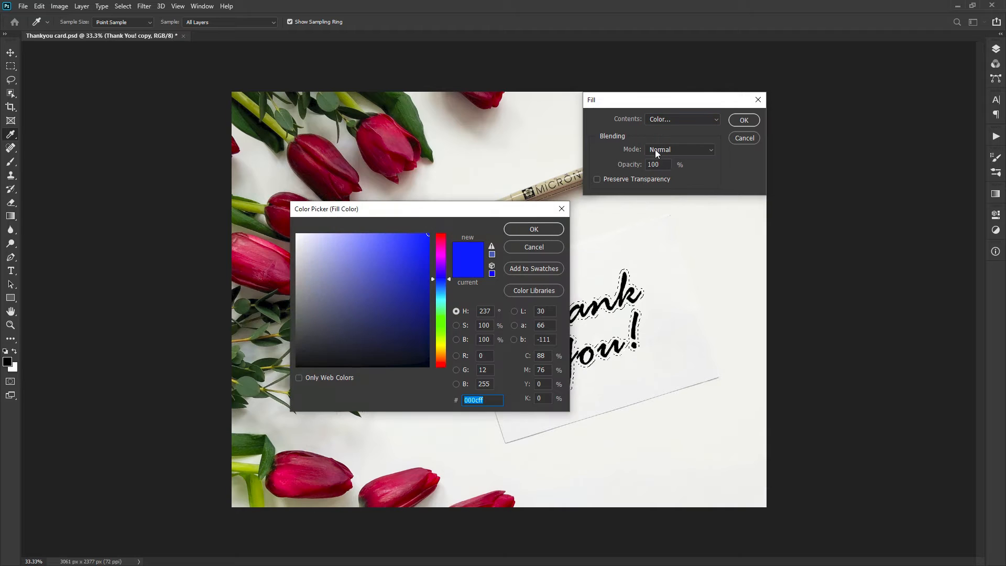
pyautogui.click(440, 250)
pyautogui.moveTo(440, 250); pyautogui.dragTo(440, 234)
pyautogui.click(345, 231)
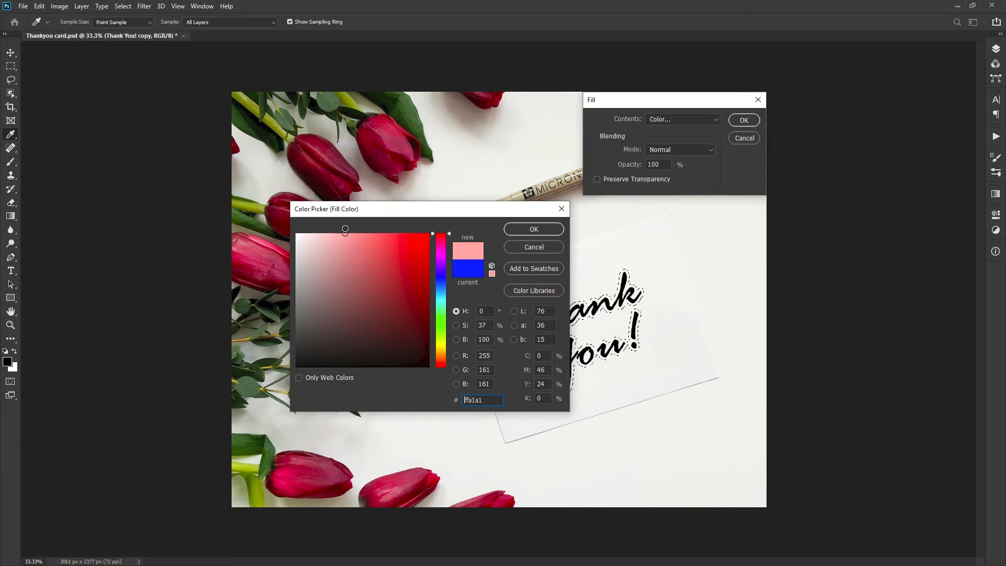
pyautogui.moveTo(344, 228); pyautogui.dragTo(360, 224)
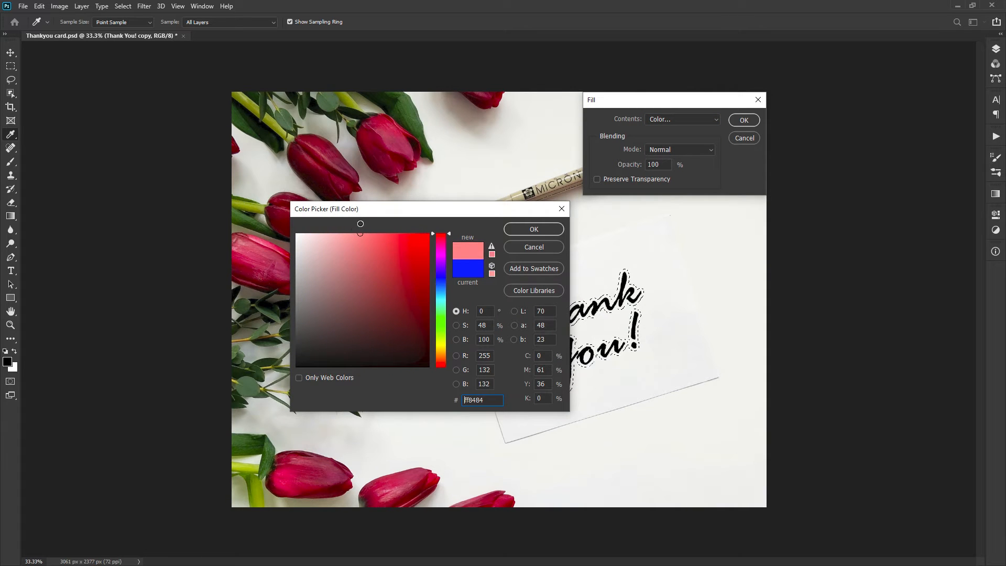
pyautogui.click(524, 232)
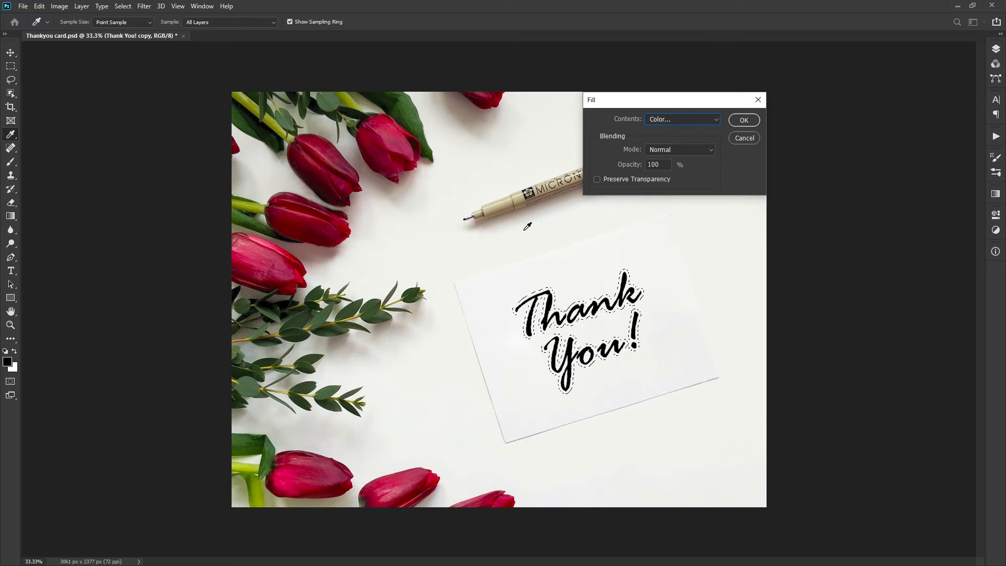
pyautogui.click(741, 123)
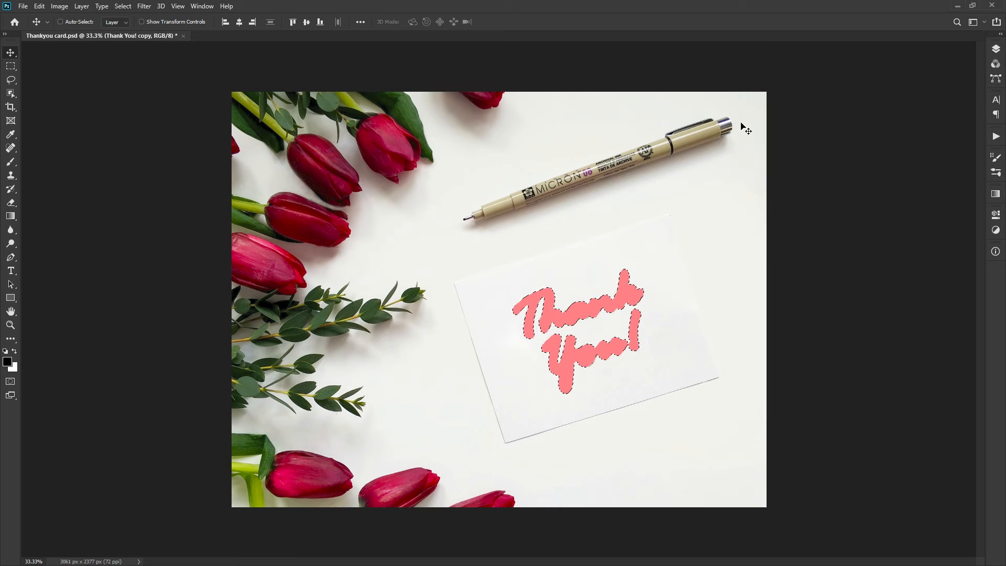
pyautogui.hotkey('ctrl', 'z')
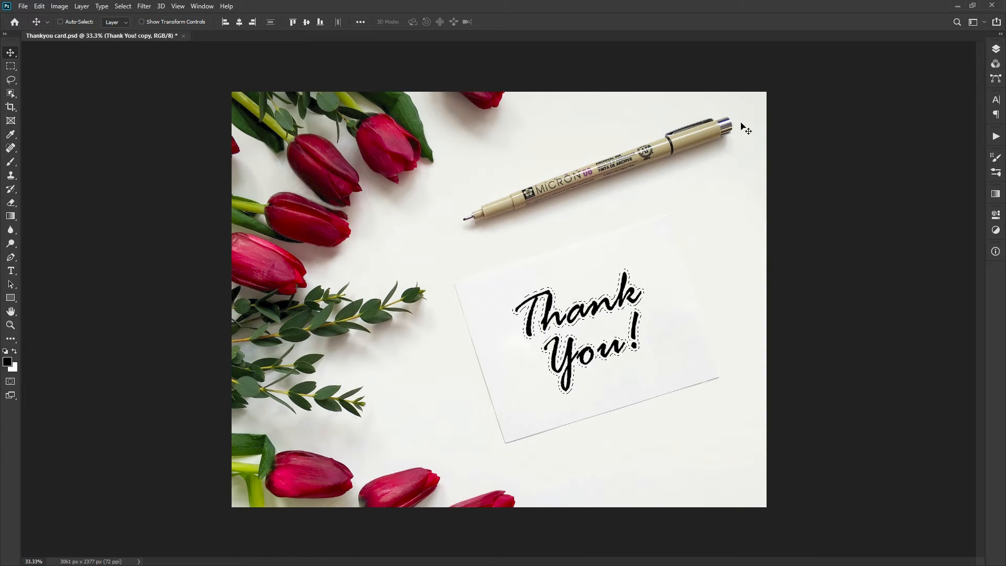
# Subtract the "Thank you!" channel from the selection and fill the remaining outline with a light red foreground color
pyautogui.click(995, 64)
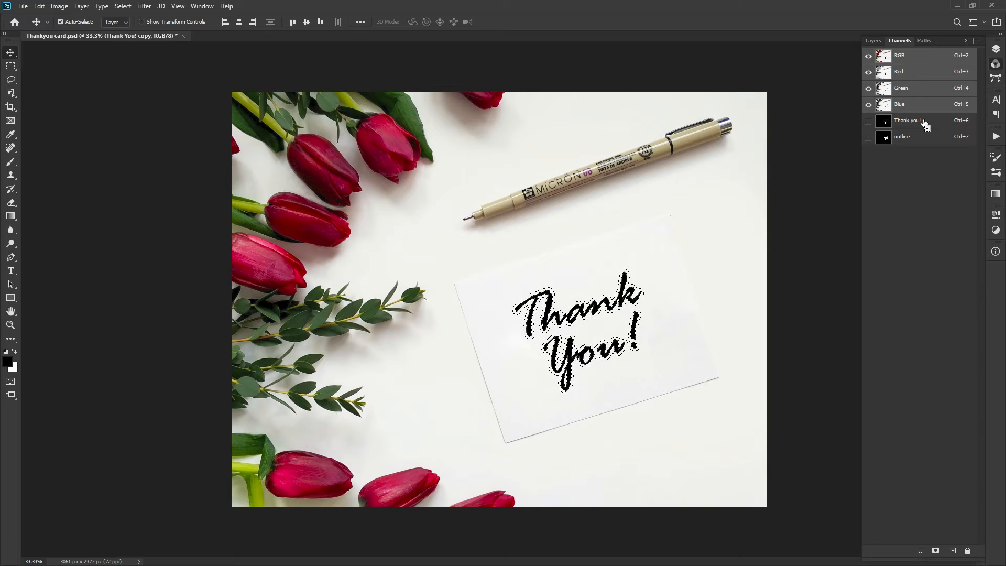
pyautogui.click(995, 64)
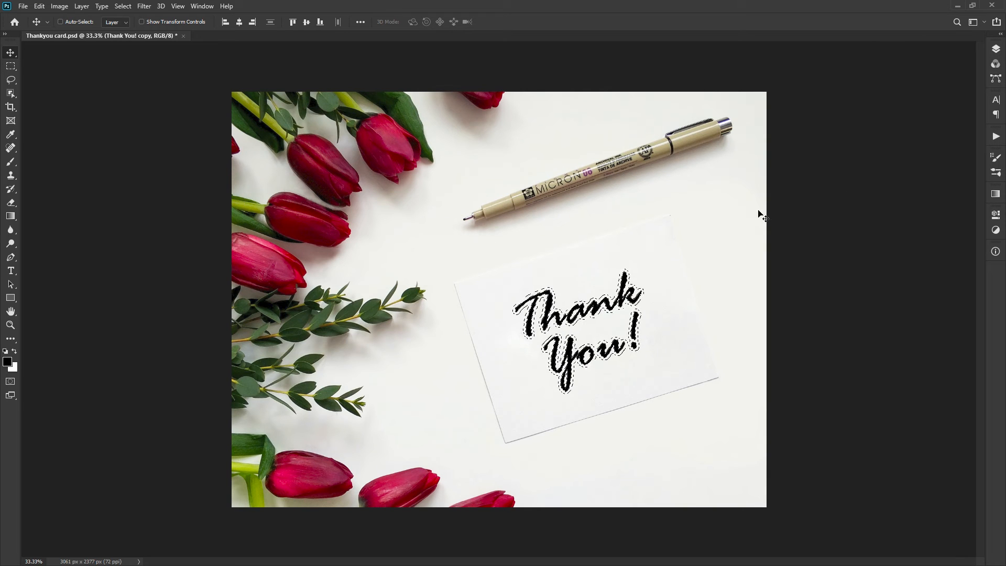
pyautogui.click(7, 362)
pyautogui.click(366, 241)
pyautogui.moveTo(366, 241); pyautogui.dragTo(364, 233)
pyautogui.click(534, 231)
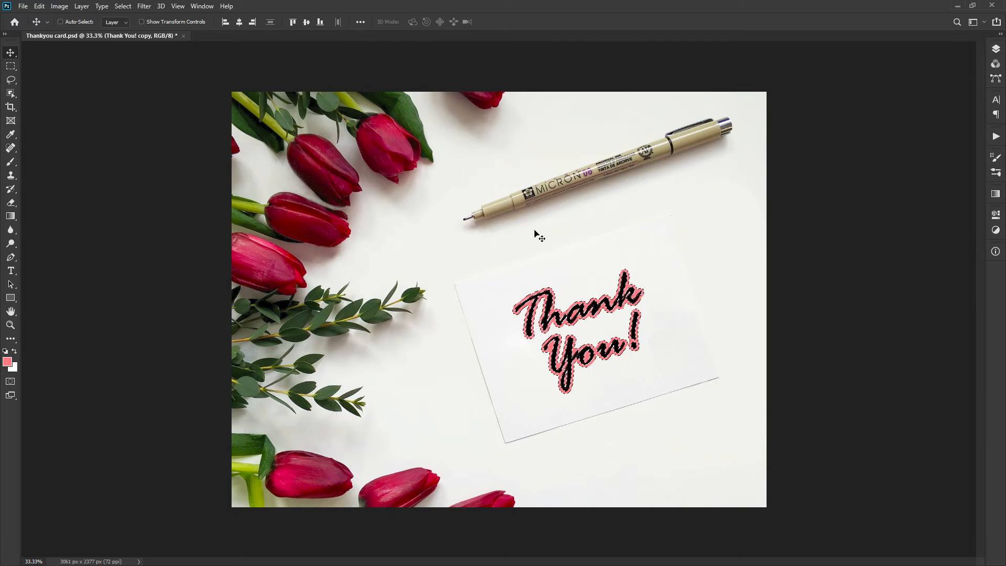
# Contract the outline selection by 5 pixels
pyautogui.click(124, 7)
pyautogui.moveTo(156, 155)
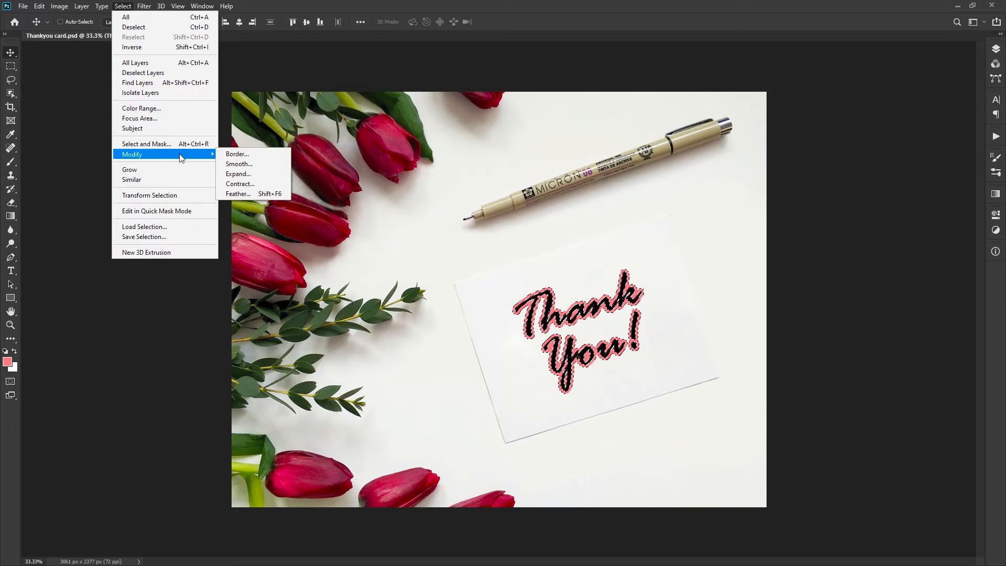
pyautogui.click(246, 184)
pyautogui.write('5')
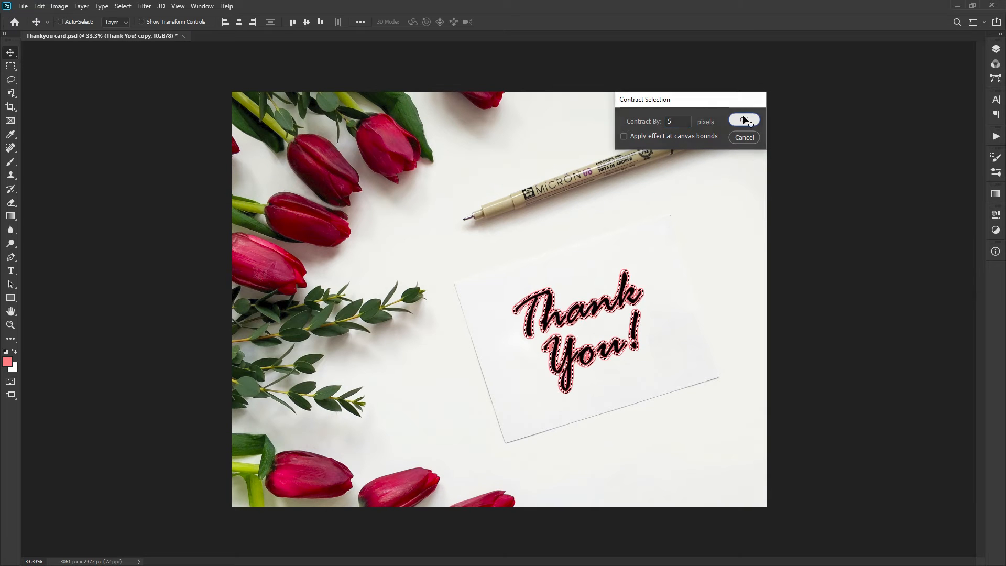
pyautogui.click(745, 120)
# Save the contracted selection as a new channel named "Inside Border"
pyautogui.click(122, 6)
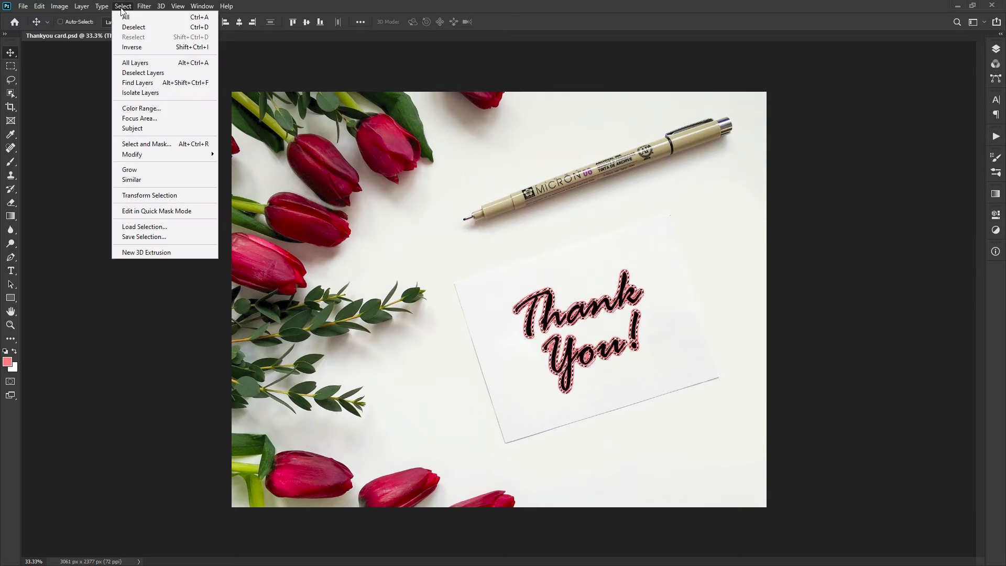
pyautogui.click(140, 236)
pyautogui.write('Inside Border')
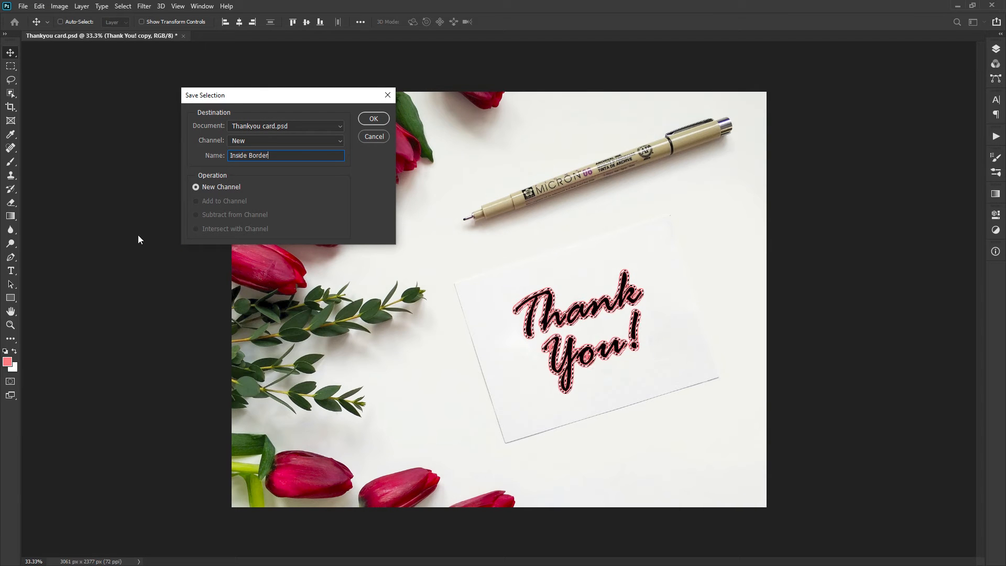
pyautogui.click(381, 121)
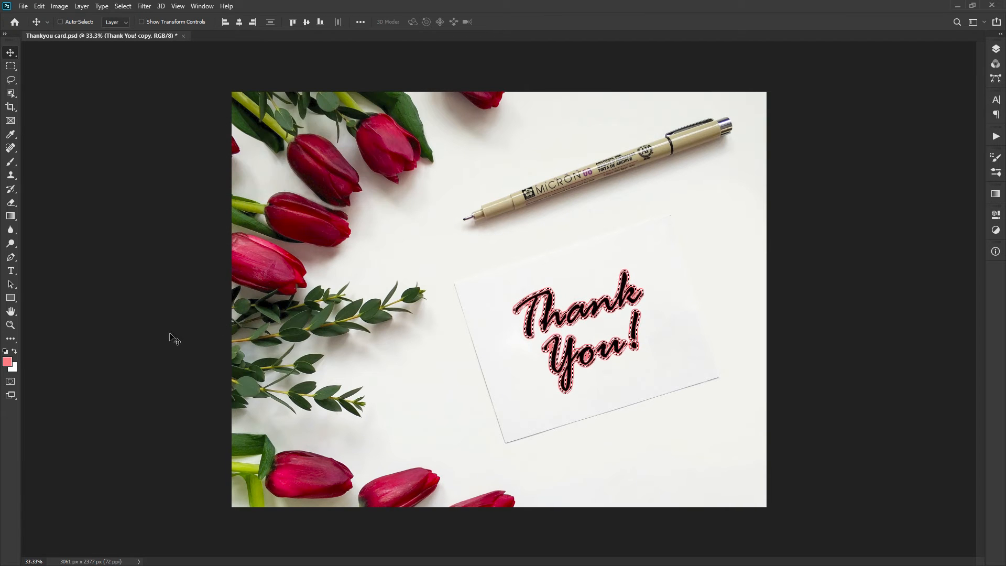
# Set the background color to bright red and fill the contracted selection with it, inspecting the double border on the lettering up close
pyautogui.click(14, 368)
pyautogui.click(443, 234)
pyautogui.moveTo(401, 248)
pyautogui.mouseDown()
pyautogui.moveTo(407, 261)
pyautogui.moveTo(405, 245)
pyautogui.mouseUp()
pyautogui.click(518, 228)
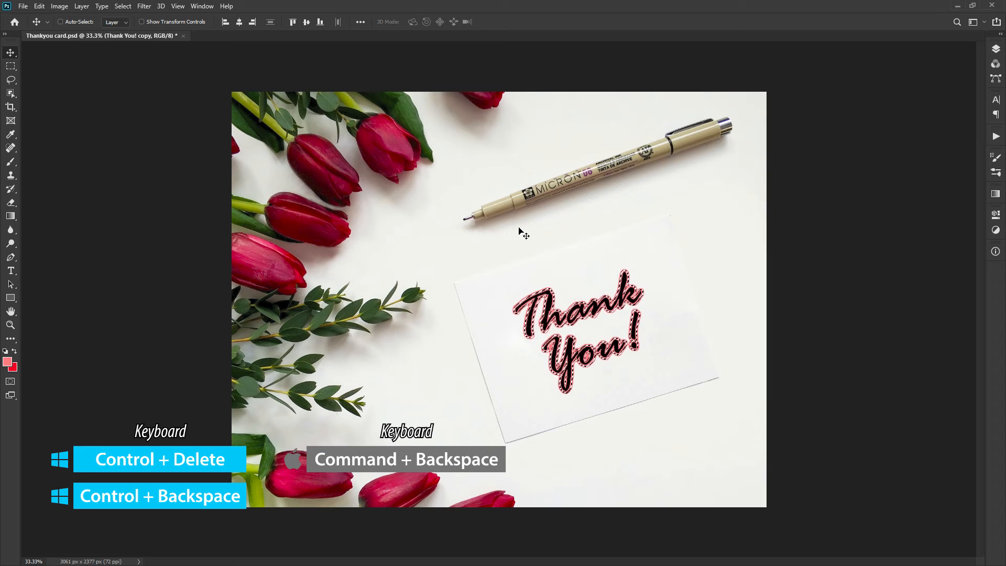
pyautogui.hotkey('ctrl', 'Delete')
pyautogui.moveTo(517, 285); pyautogui.dragTo(582, 343)
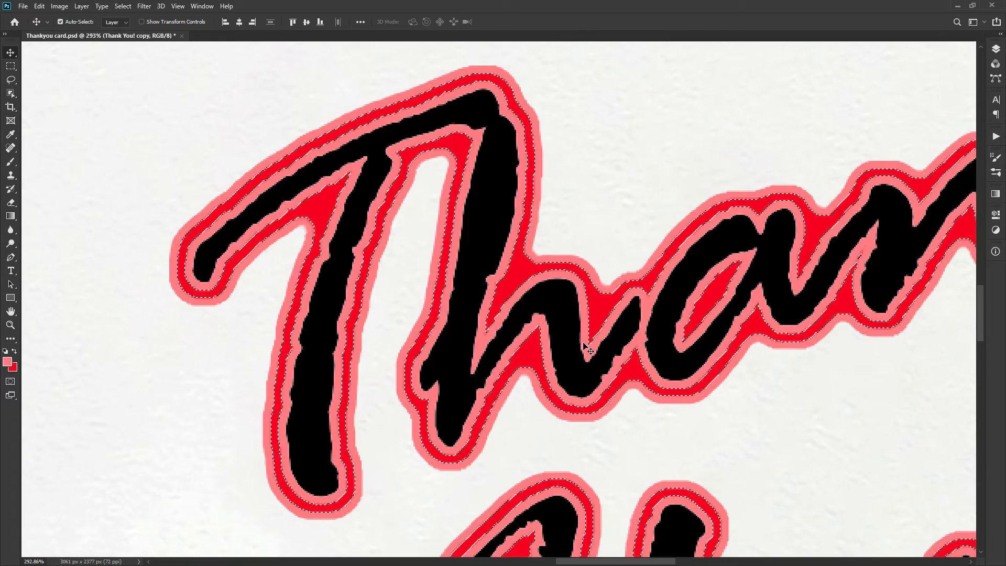
# Cover the inner border with the light red foreground color, feather the selection by 3 pixels and refill it with bright red
pyautogui.hotkey('alt', 'Delete')
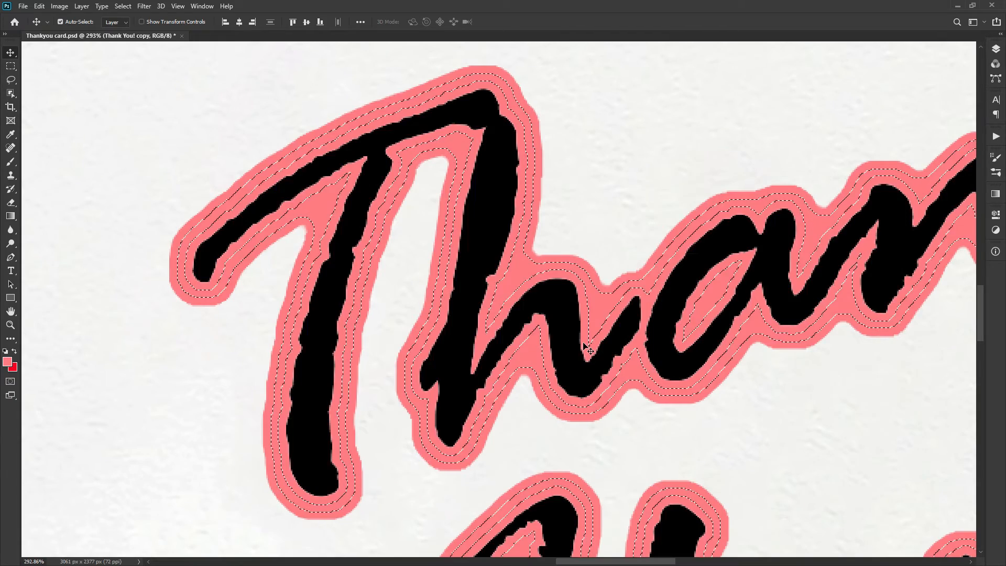
pyautogui.click(123, 6)
pyautogui.moveTo(141, 155)
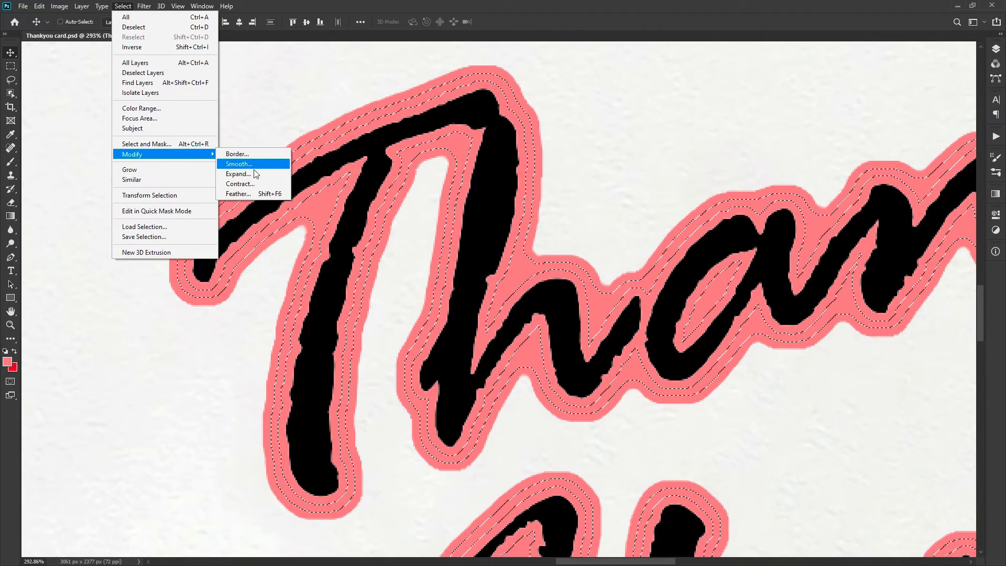
pyautogui.click(252, 193)
pyautogui.write('3')
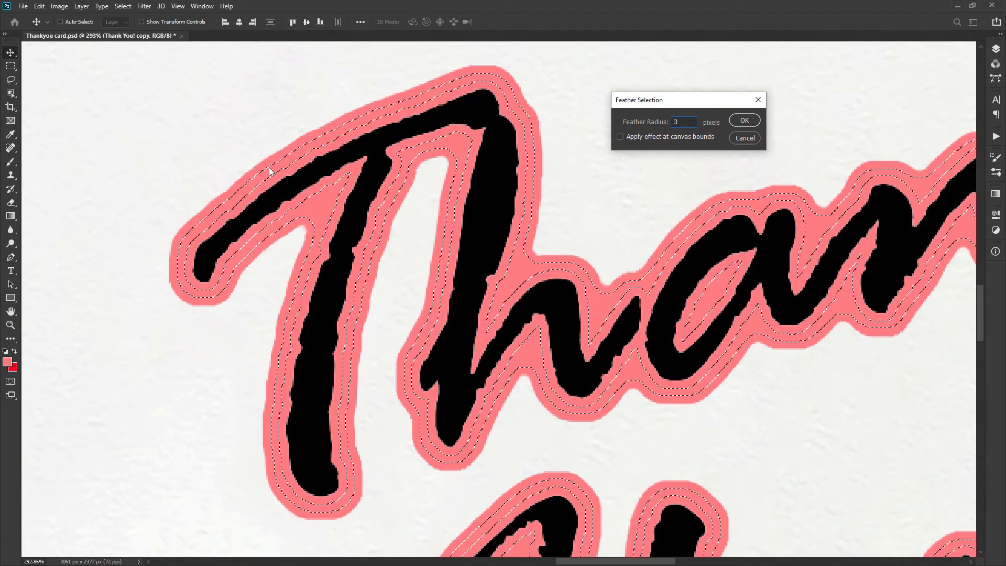
pyautogui.click(744, 121)
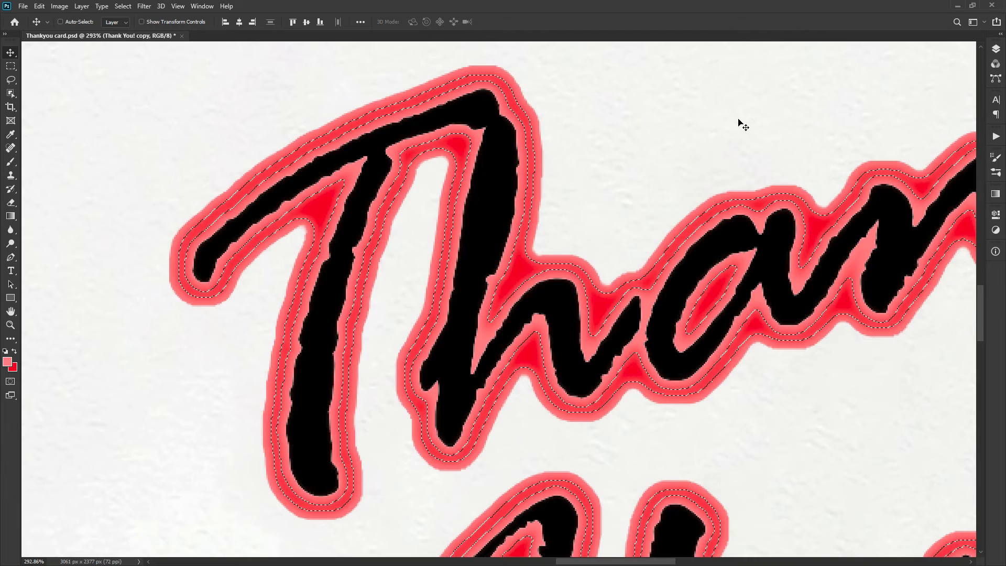
pyautogui.hotkey('ctrl', '0')
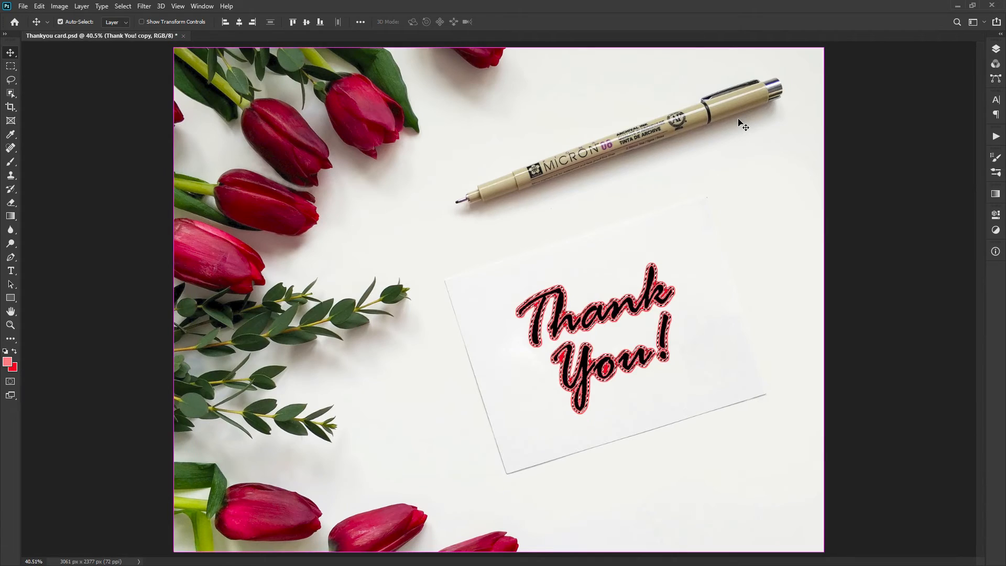
# Load the outline channel as a selection and convert it into a border selection around the lettering
pyautogui.click(995, 63)
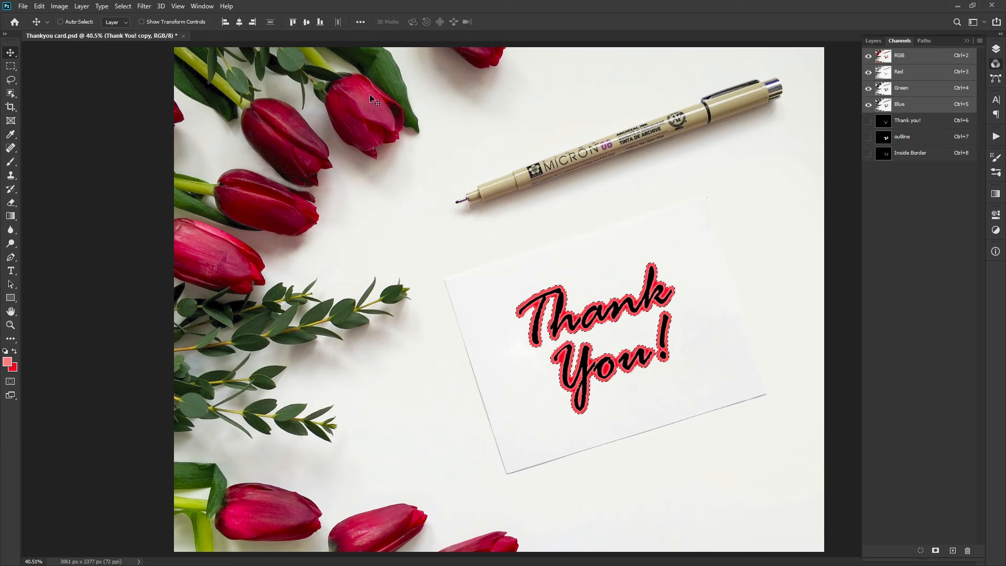
pyautogui.click(123, 6)
pyautogui.moveTo(156, 153)
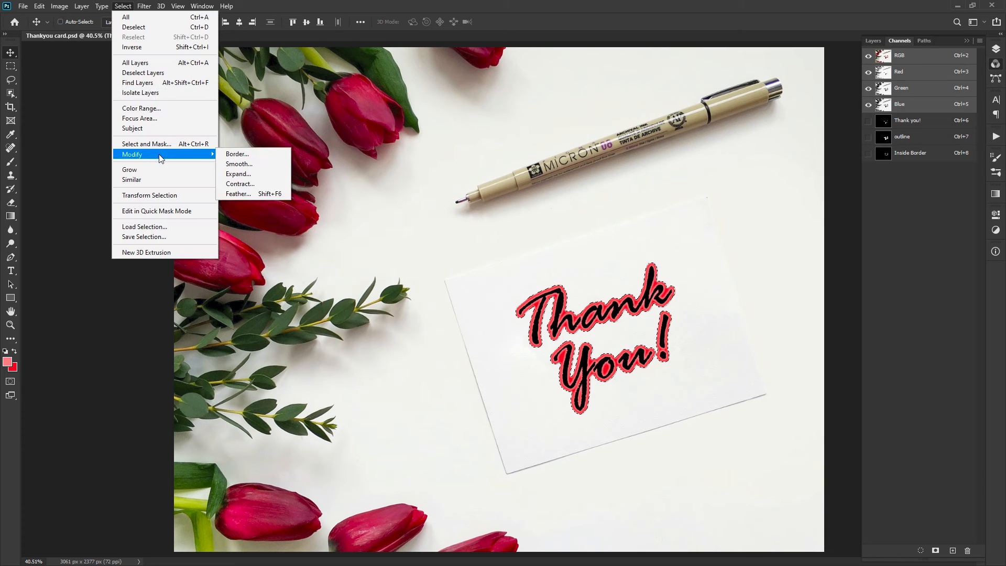
pyautogui.click(236, 153)
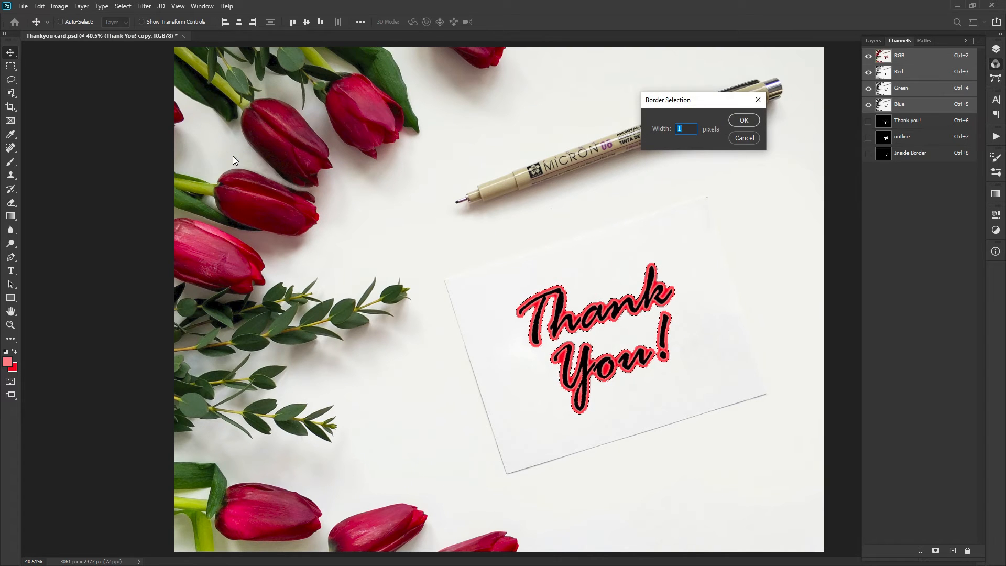
pyautogui.click(746, 122)
# Fill the border selection with black at 40% opacity in Normal mode and deselect it
pyautogui.click(40, 6)
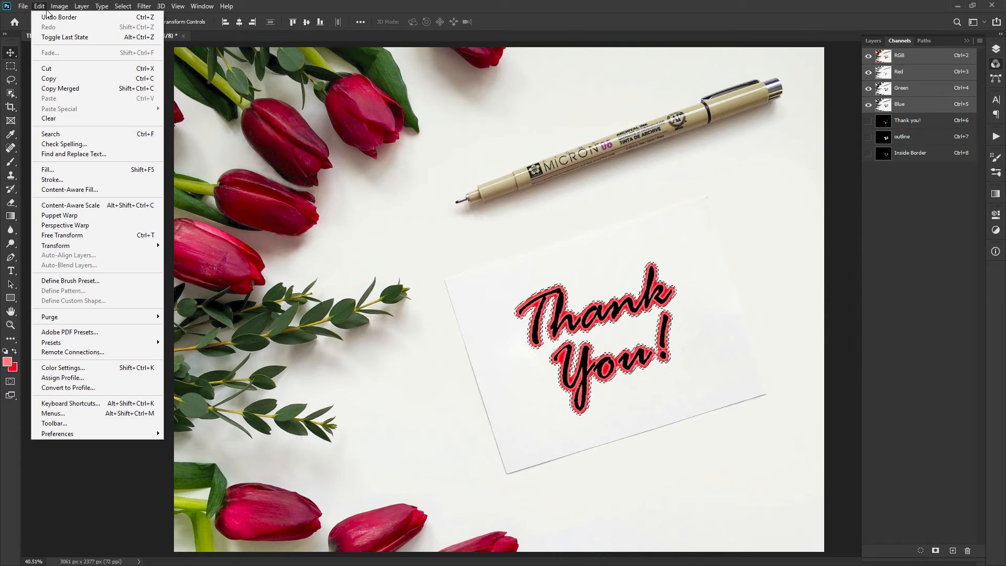
pyautogui.click(70, 170)
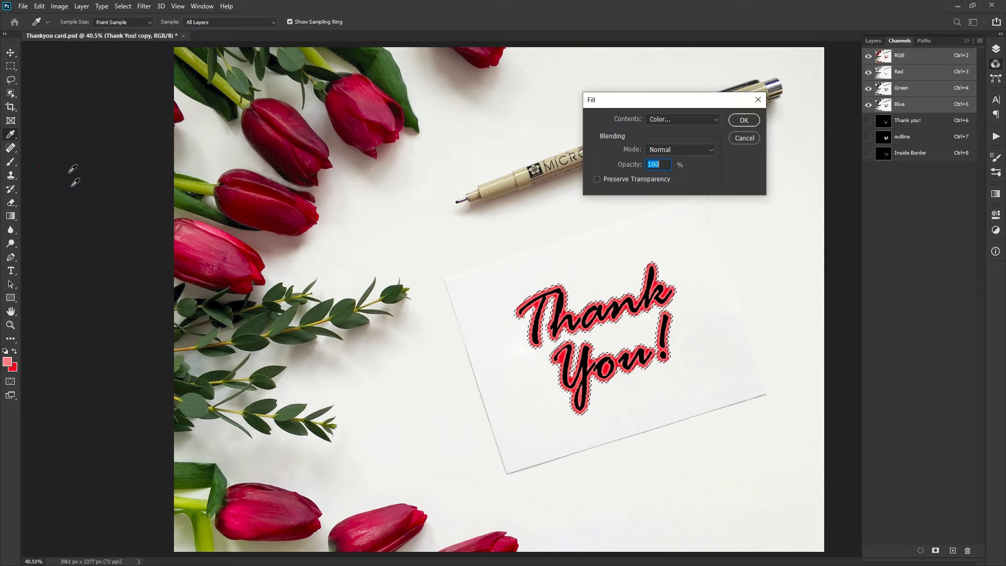
pyautogui.click(678, 126)
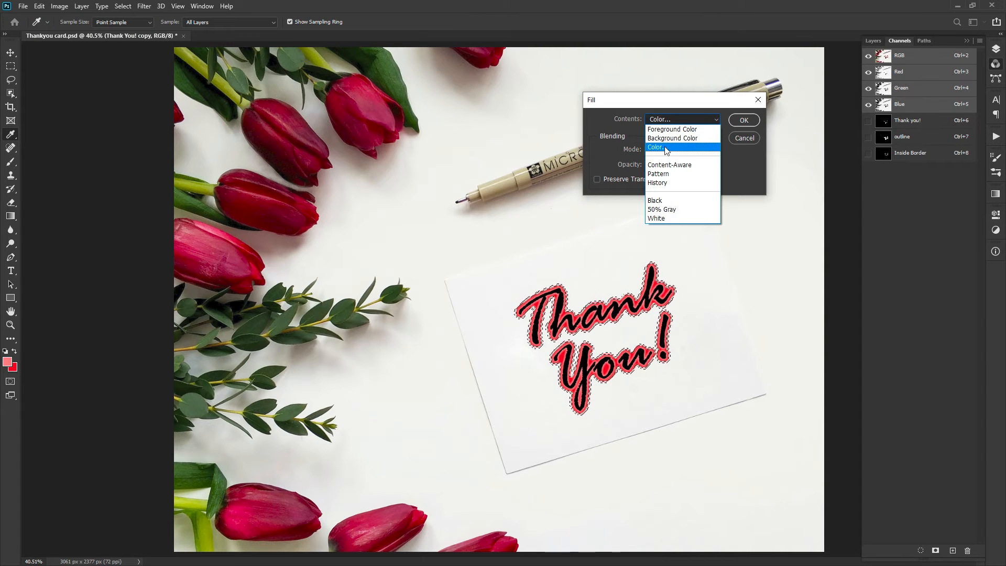
pyautogui.click(655, 198)
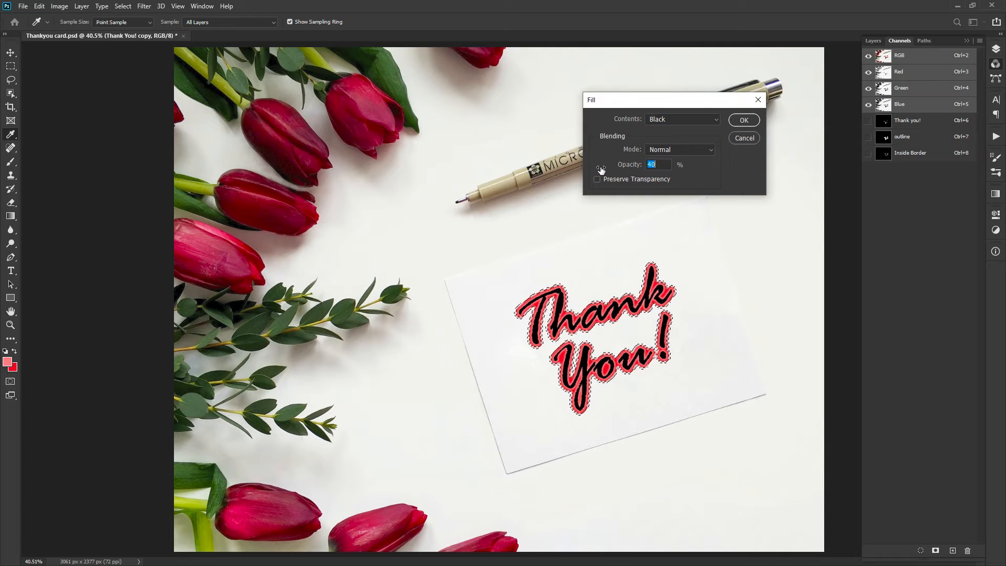
pyautogui.click(743, 120)
pyautogui.hotkey('ctrl', 'd')
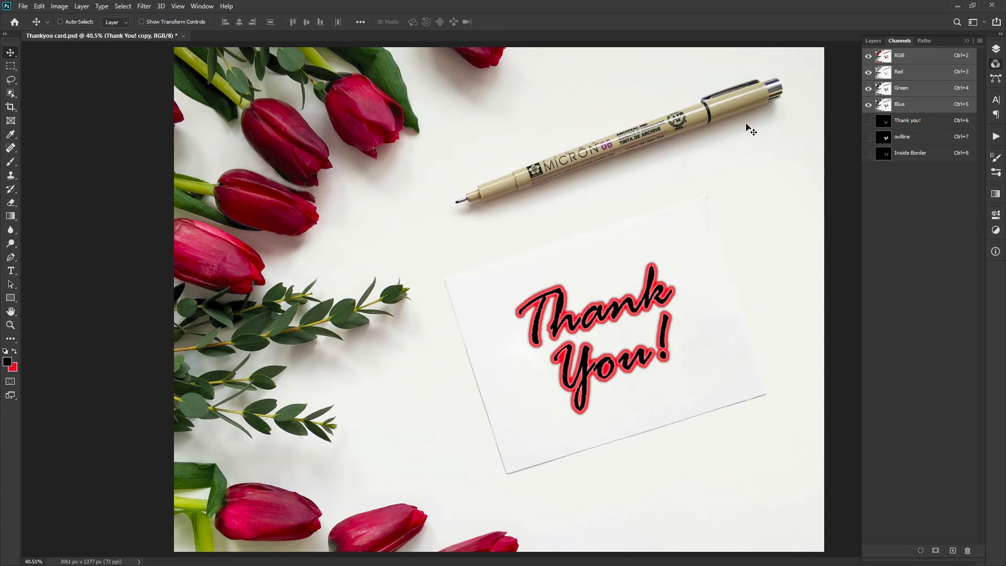
# Load the "Thank you!" channel as a selection and move the selection outline up and left to the card's upper-left corner
pyautogui.keyDown('ctrl'); pyautogui.click(884, 125); pyautogui.keyUp('ctrl')
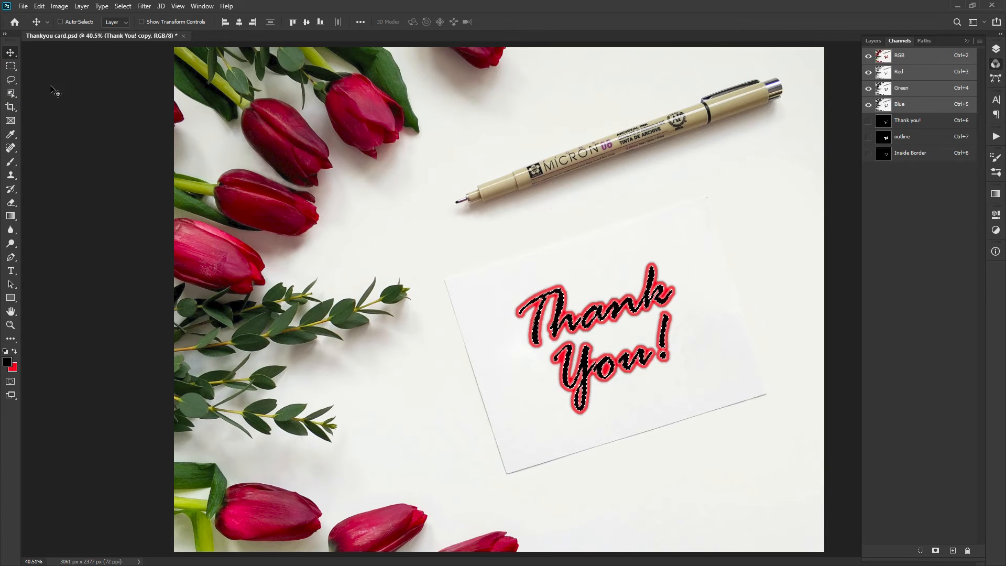
pyautogui.click(10, 66)
pyautogui.moveTo(547, 301); pyautogui.dragTo(459, 230)
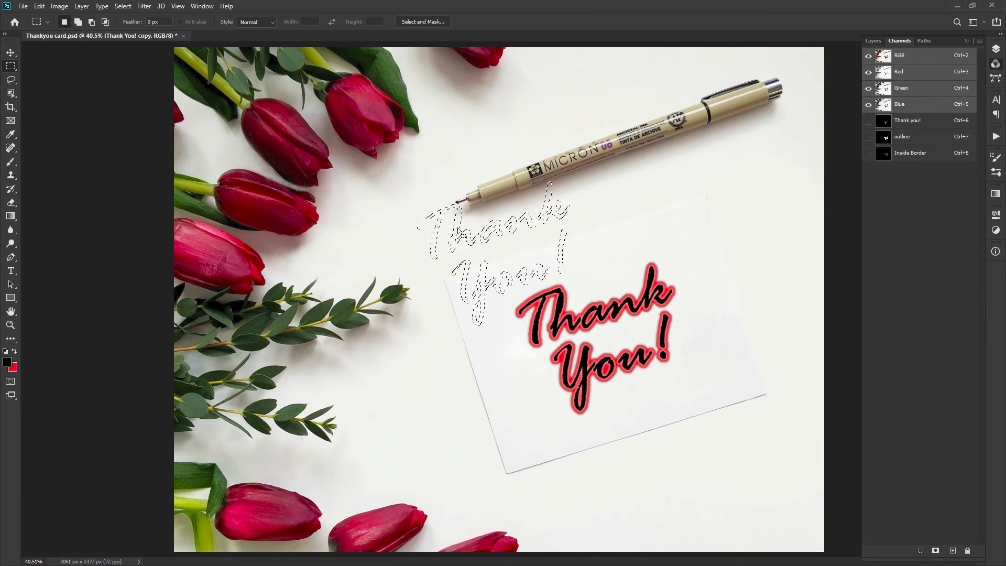
# Transform the selection proportionally to about 30% of its size and place it inside the card's upper-left corner
pyautogui.click(123, 6)
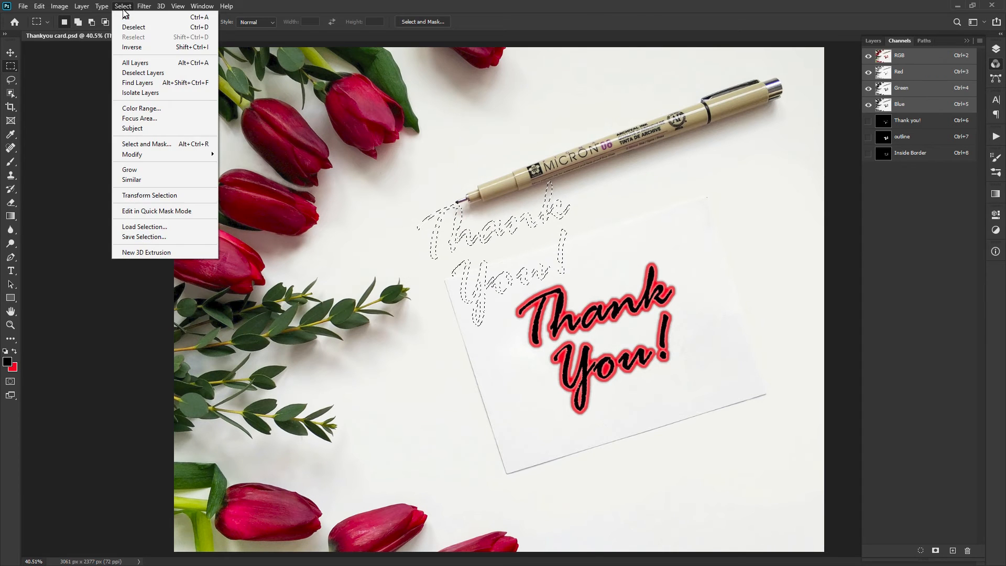
pyautogui.click(128, 194)
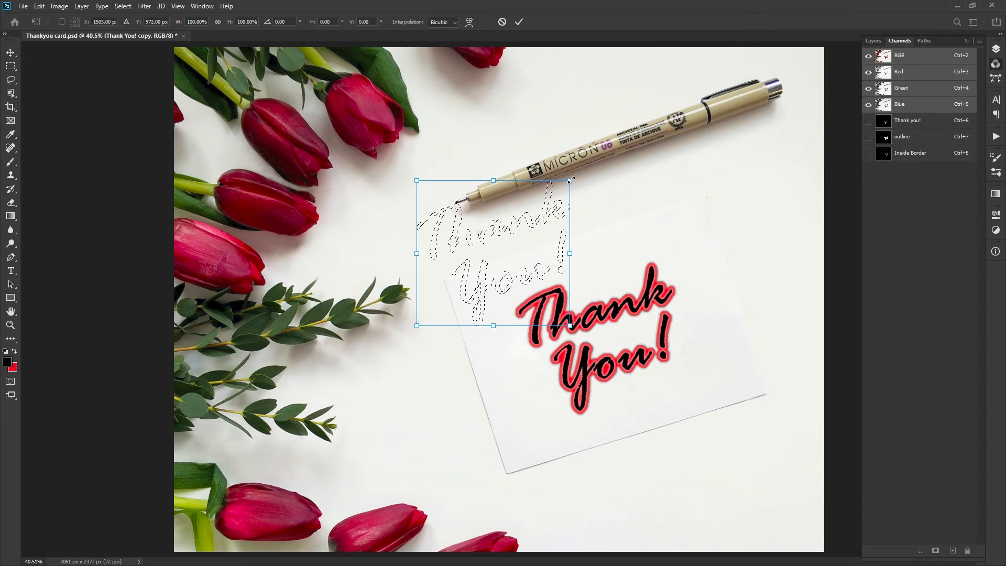
pyautogui.moveTo(570, 180); pyautogui.dragTo(433, 252)
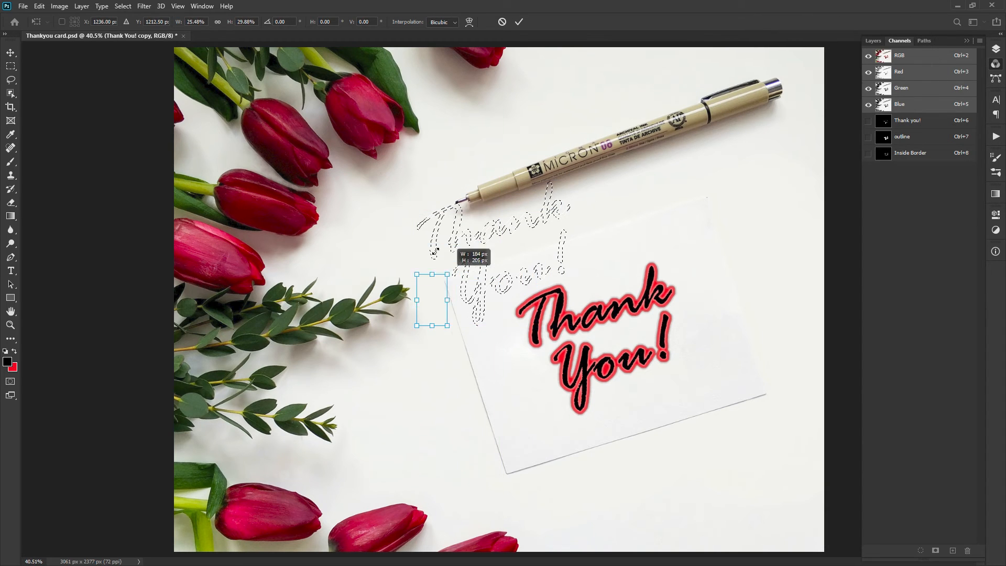
pyautogui.moveTo(461, 200); pyautogui.dragTo(524, 226)
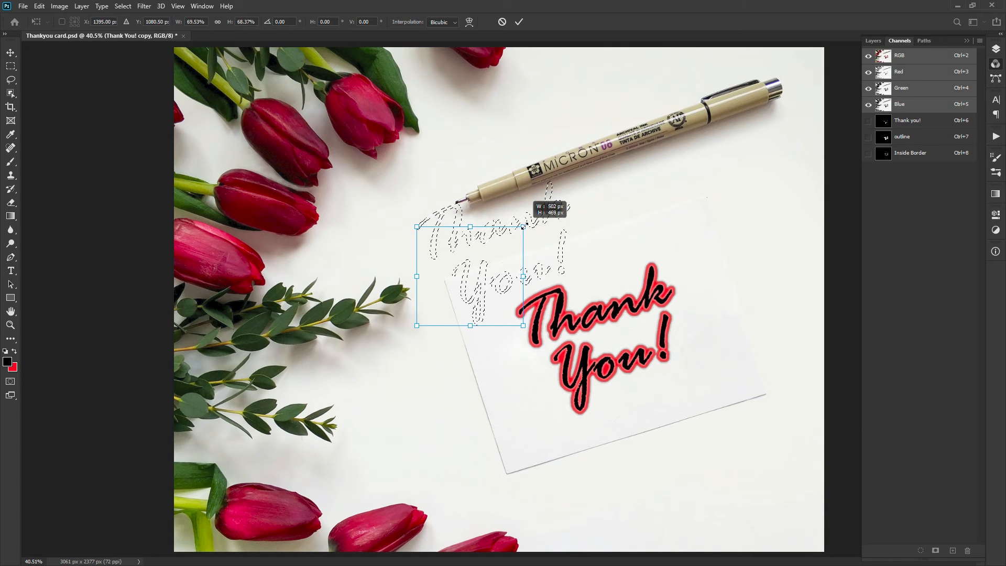
pyautogui.moveTo(523, 226)
pyautogui.mouseDown()
pyautogui.moveTo(456, 287)
pyautogui.moveTo(561, 208)
pyautogui.moveTo(505, 242)
pyautogui.moveTo(513, 256)
pyautogui.moveTo(541, 228)
pyautogui.mouseUp()
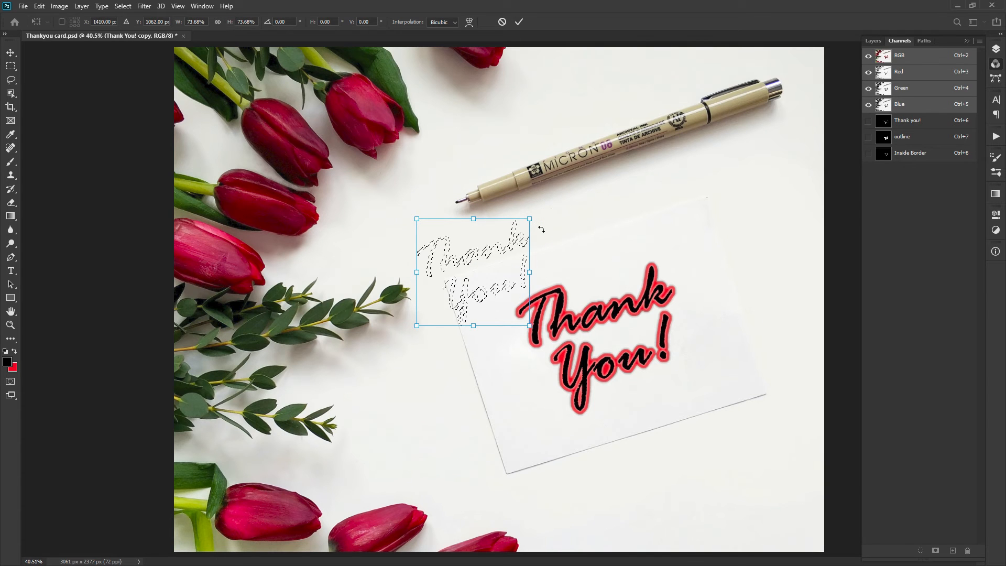
pyautogui.moveTo(529, 325); pyautogui.dragTo(496, 297)
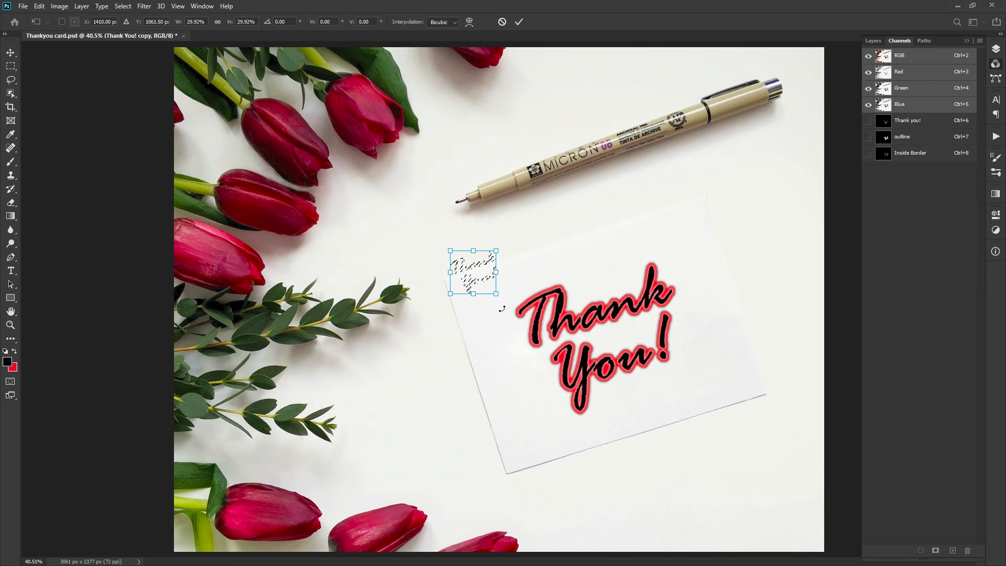
pyautogui.moveTo(501, 309)
pyautogui.mouseDown()
pyautogui.moveTo(521, 261)
pyautogui.moveTo(520, 305)
pyautogui.moveTo(507, 316)
pyautogui.moveTo(524, 264)
pyautogui.moveTo(505, 308)
pyautogui.mouseUp()
pyautogui.moveTo(472, 276); pyautogui.dragTo(487, 297)
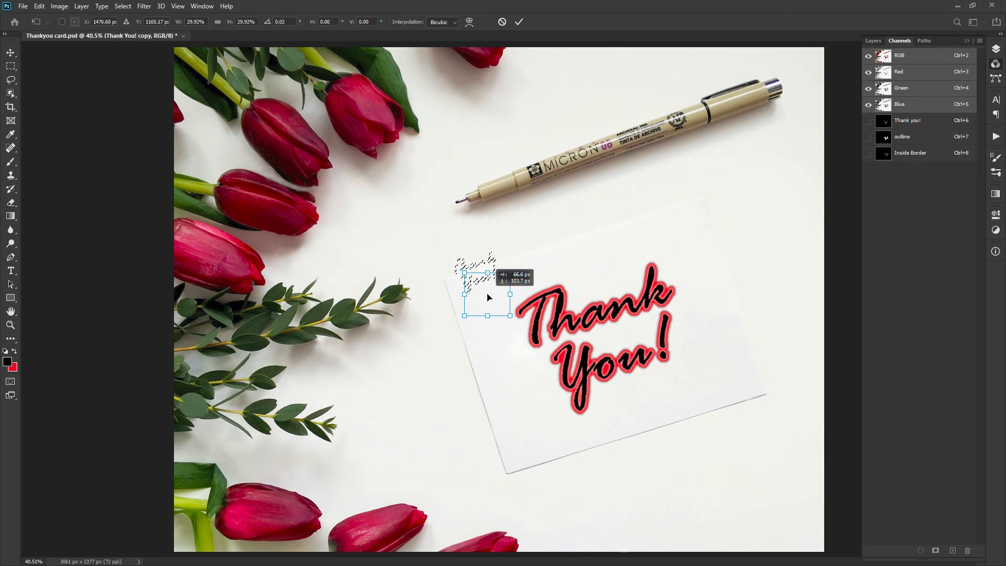
pyautogui.click(520, 26)
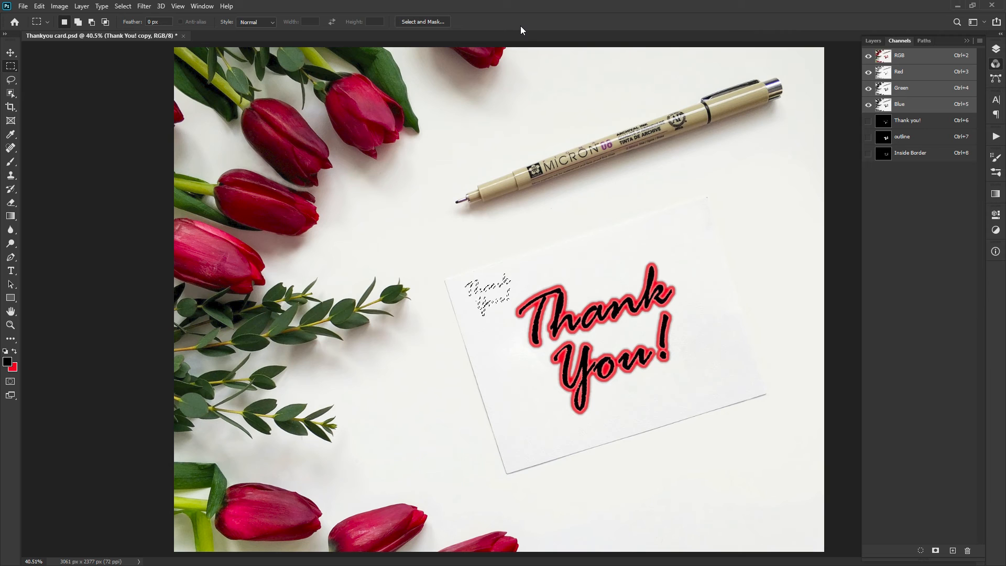
# Fill the small lettering selection with green (#36c11a) at 35% opacity in Normal mode
pyautogui.click(40, 6)
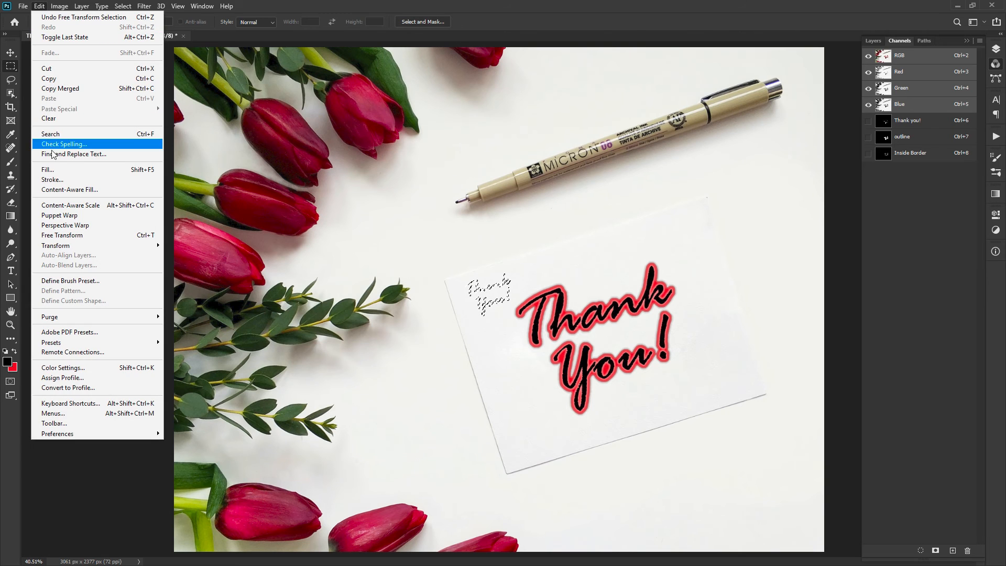
pyautogui.click(51, 169)
pyautogui.click(682, 119)
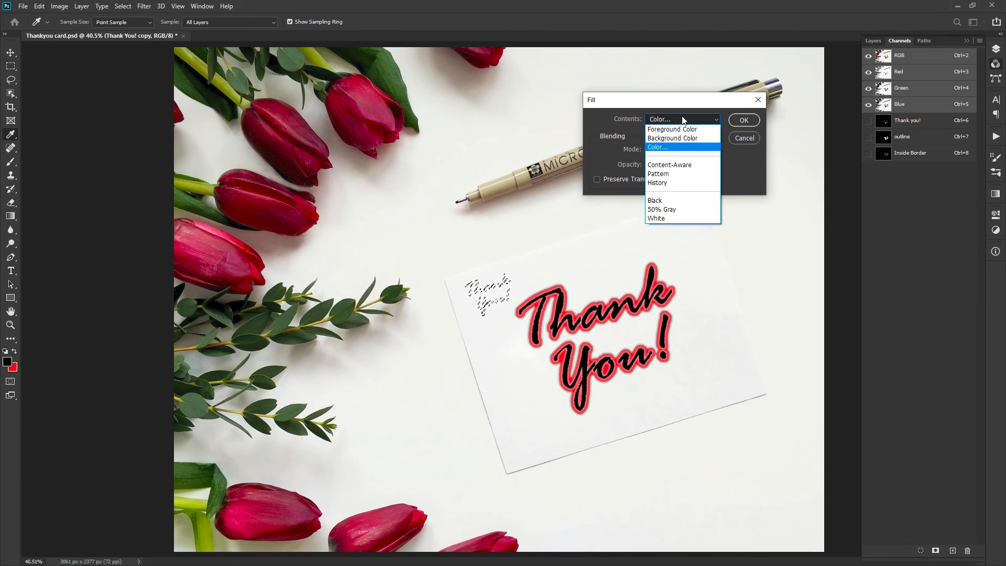
pyautogui.click(668, 148)
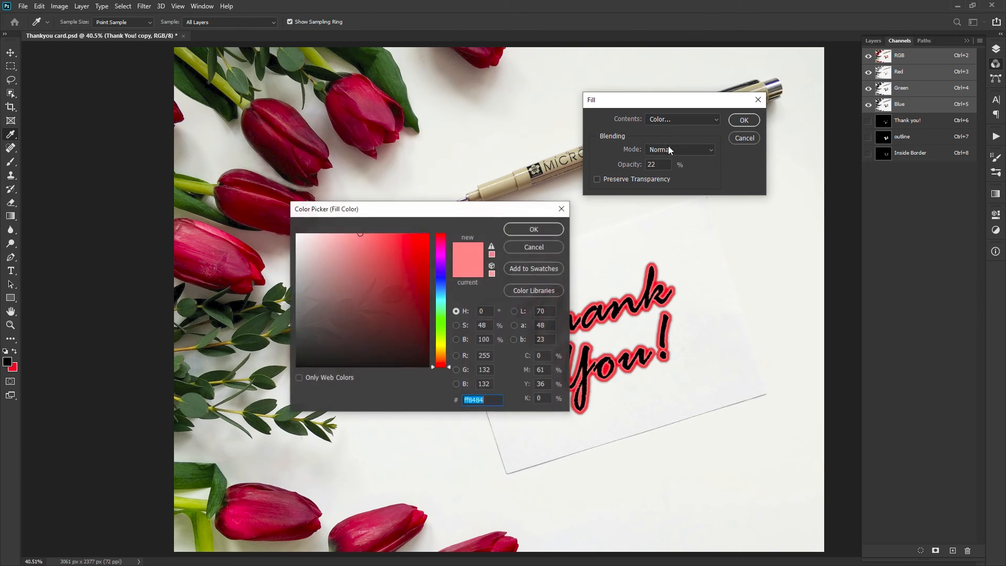
pyautogui.click(441, 326)
pyautogui.moveTo(396, 254)
pyautogui.mouseDown()
pyautogui.moveTo(436, 238)
pyautogui.moveTo(407, 264)
pyautogui.mouseUp()
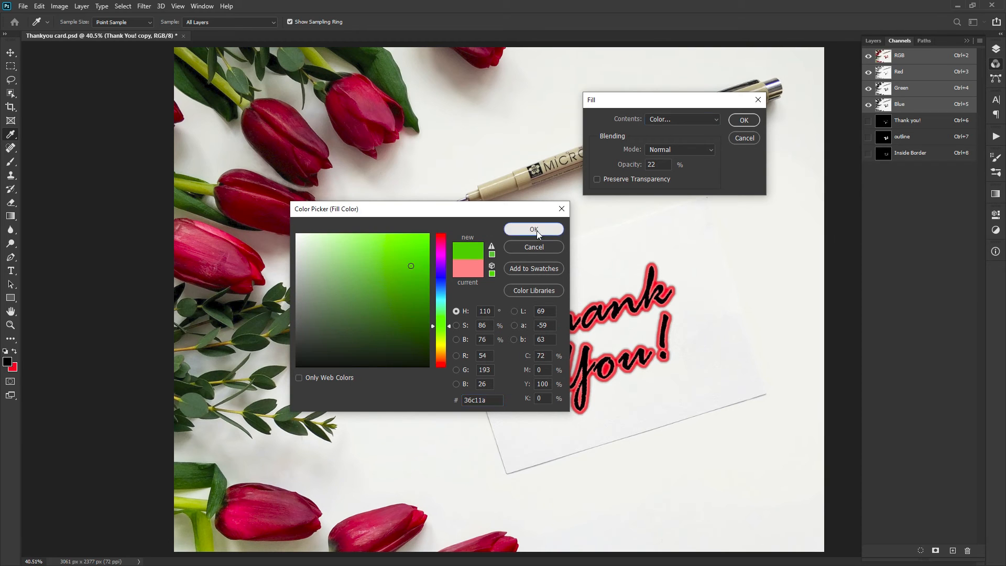
pyautogui.click(533, 229)
pyautogui.doubleClick(653, 164)
pyautogui.write('35')
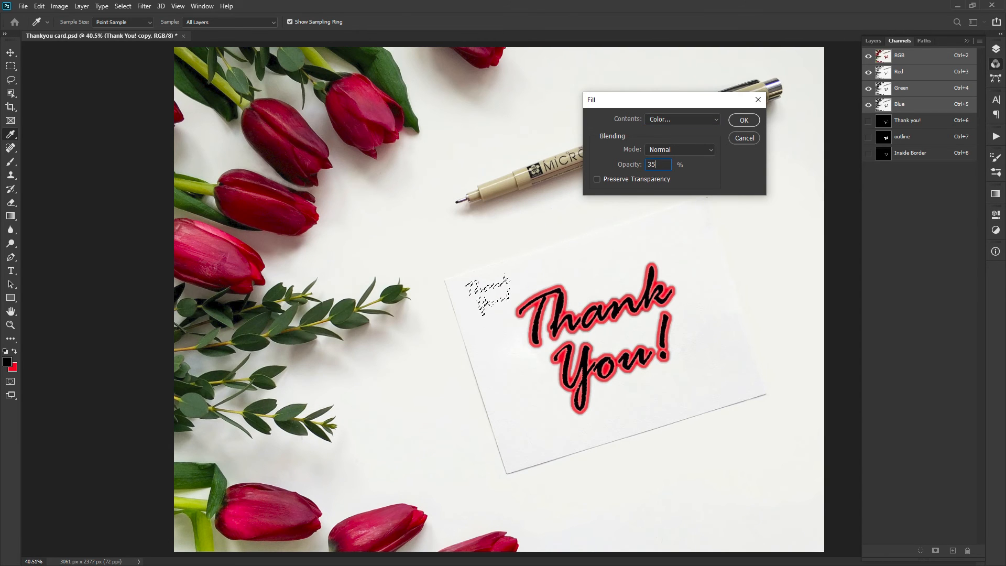
pyautogui.click(746, 120)
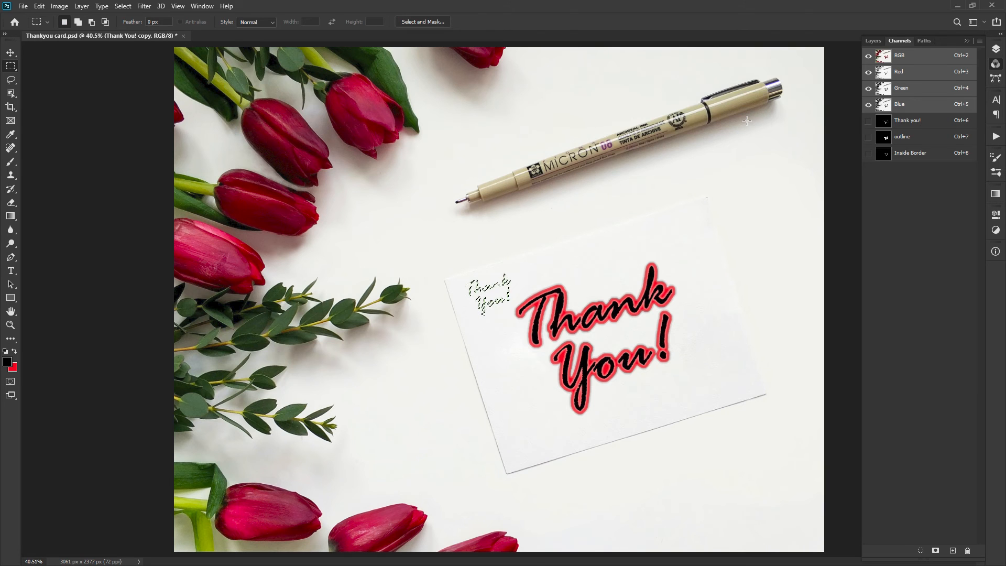
# Add a 1 px centered dark green stroke at 50% opacity to the small selection and check it with the selection edges hidden
pyautogui.click(39, 5)
pyautogui.click(58, 179)
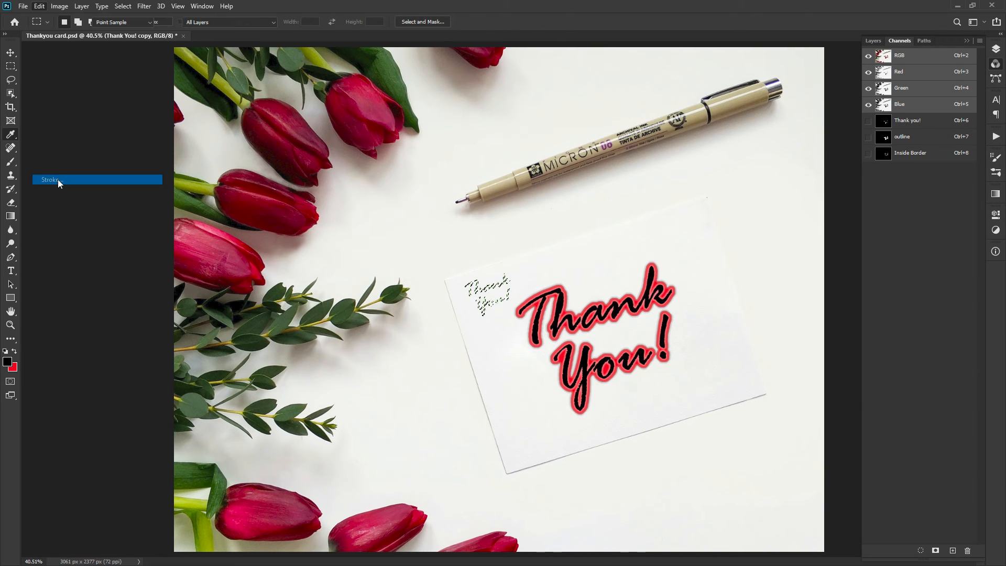
pyautogui.click(634, 151)
pyautogui.click(428, 297)
pyautogui.click(534, 229)
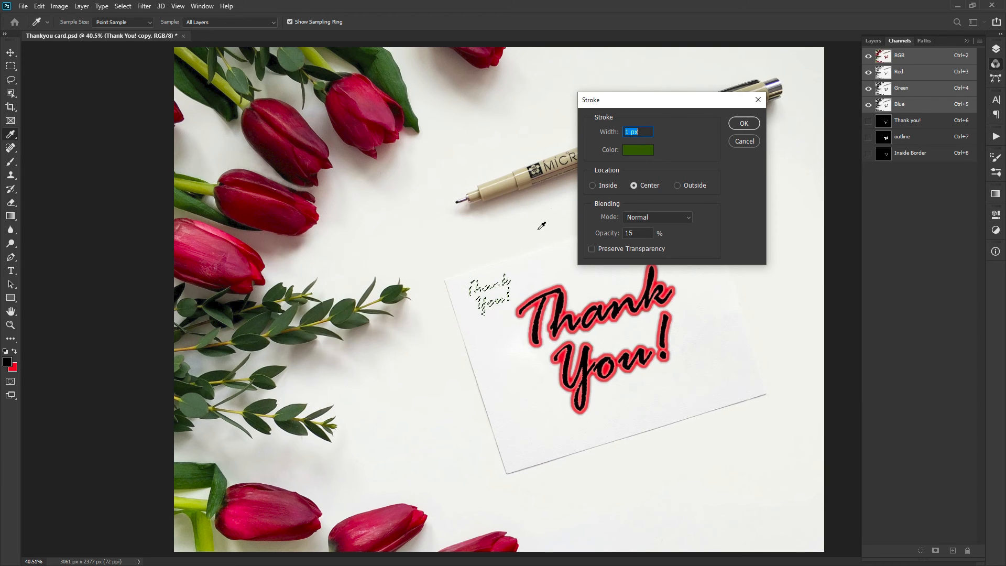
pyautogui.write('50')
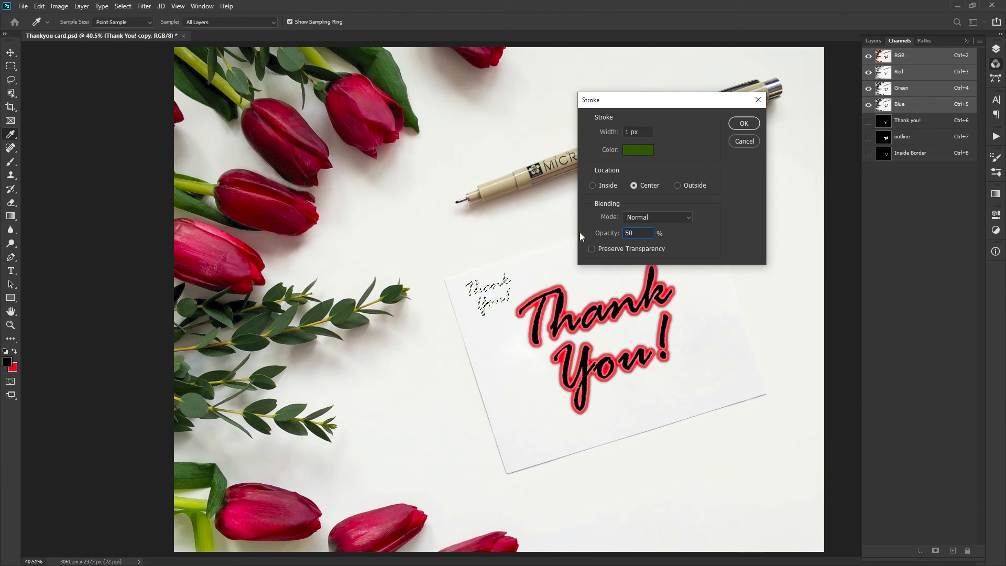
pyautogui.click(734, 127)
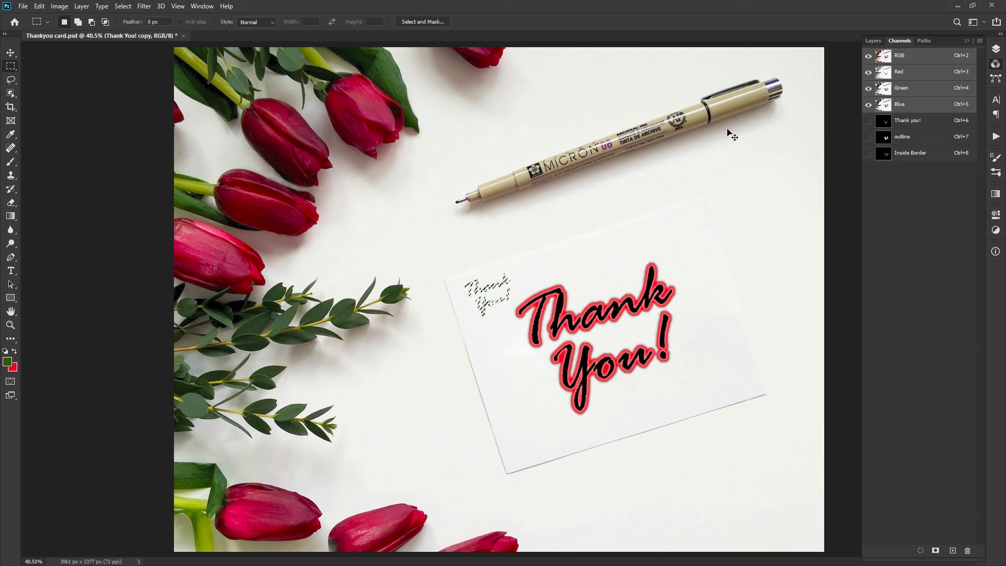
pyautogui.hotkey('ctrl', 'h')
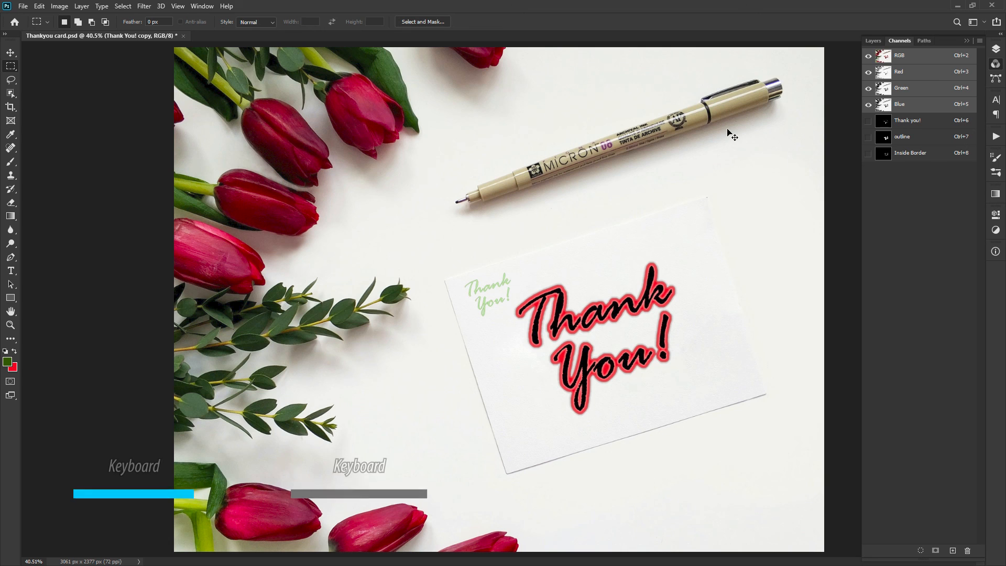
pyautogui.hotkey('ctrl', 'h')
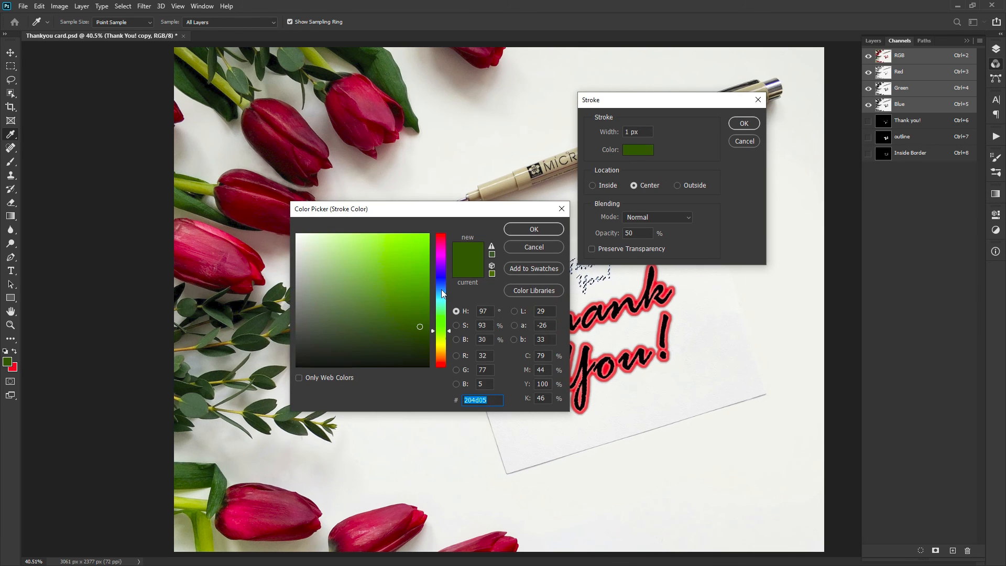
# Switch the second small copy's stroke color to blue and move the selection to the card's upper-right corner
pyautogui.click(441, 289)
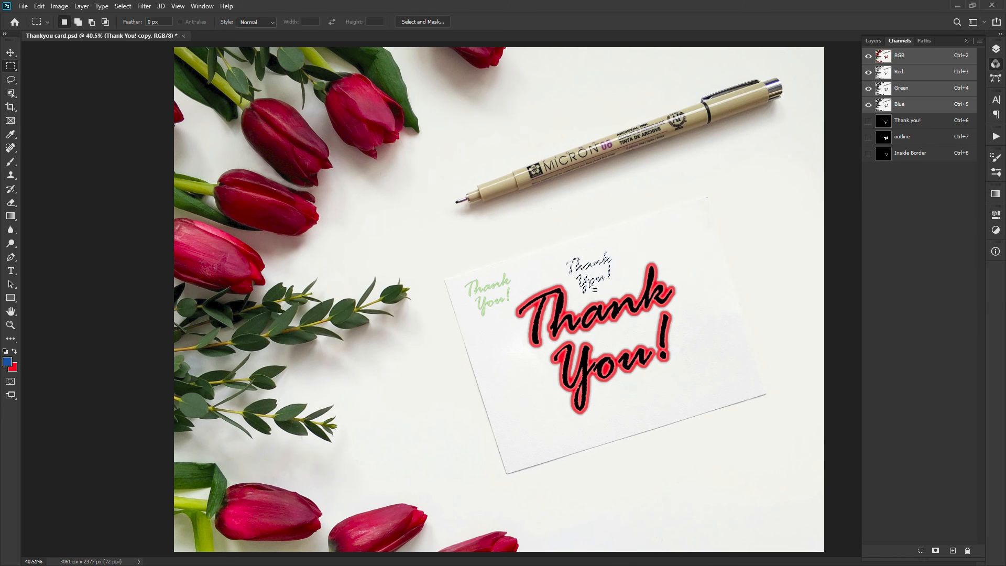
pyautogui.moveTo(593, 285); pyautogui.dragTo(663, 225)
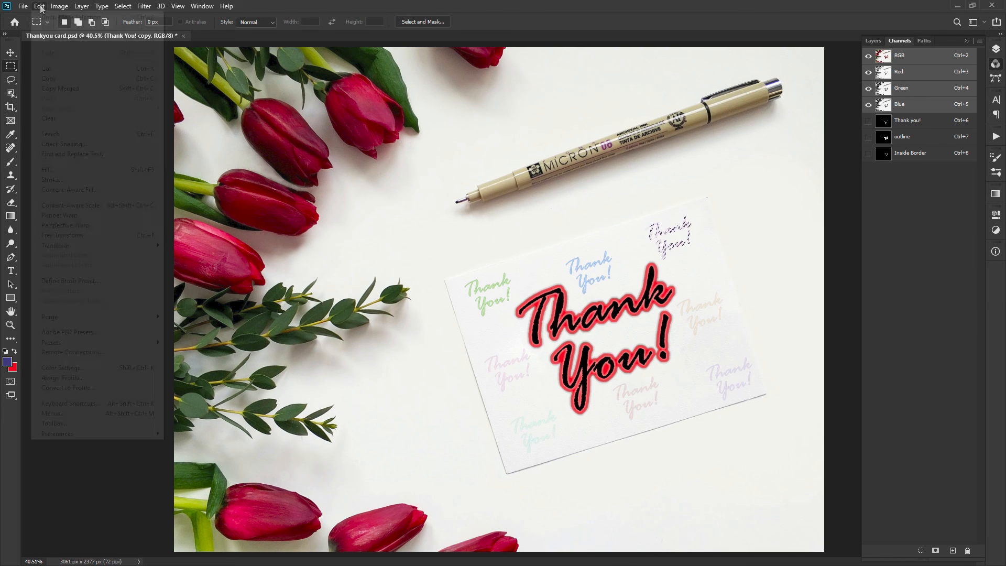